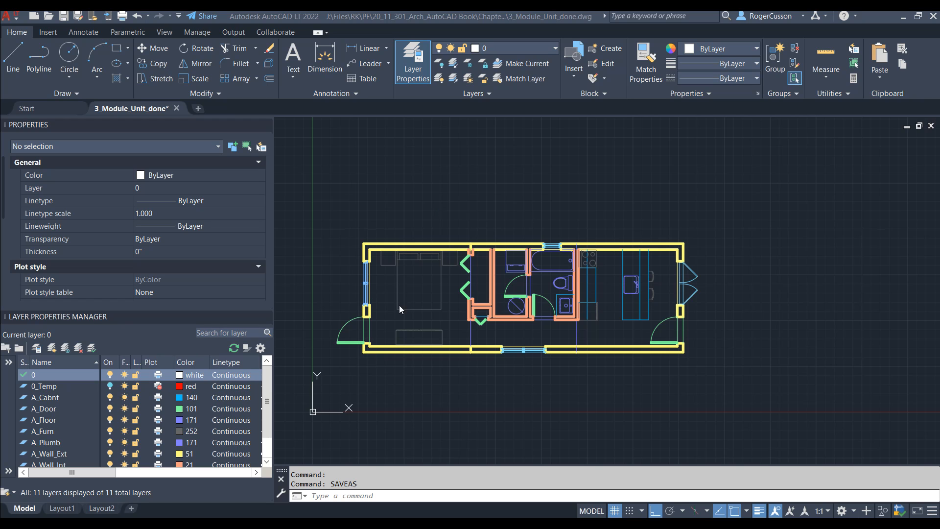
- Open Layout1 and make its paper space active instead of the viewport's model space
{"action": "mouse_move", "coordinate": [56, 510]}
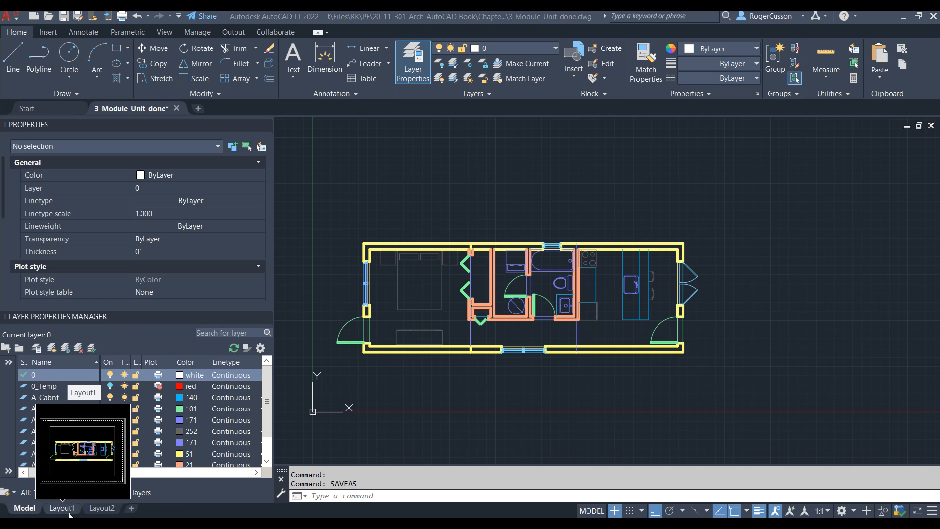
{"action": "mouse_move", "coordinate": [117, 511]}
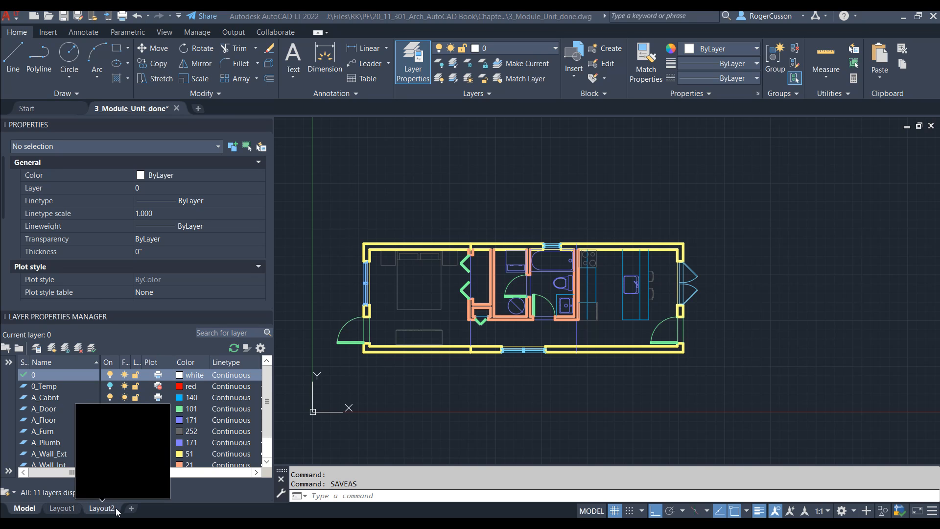
{"action": "left_click", "coordinate": [62, 508]}
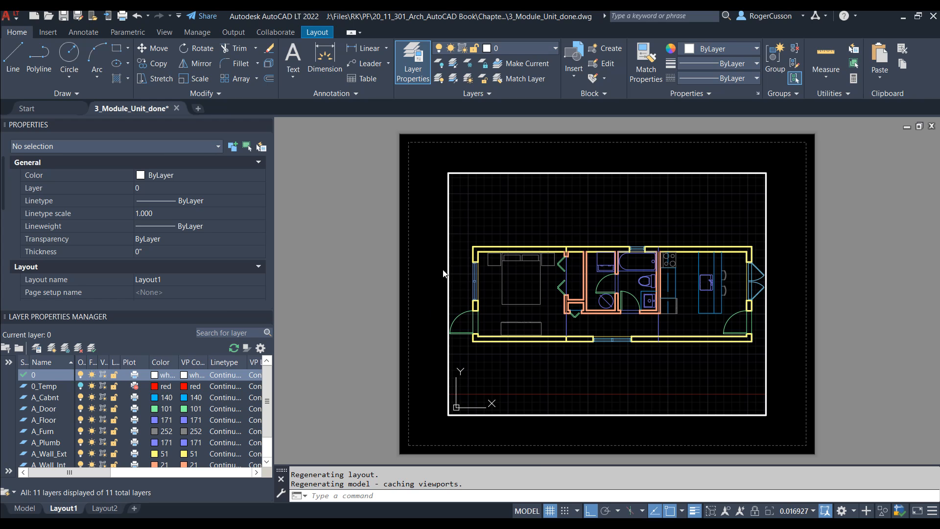
{"action": "double_click", "coordinate": [423, 297]}
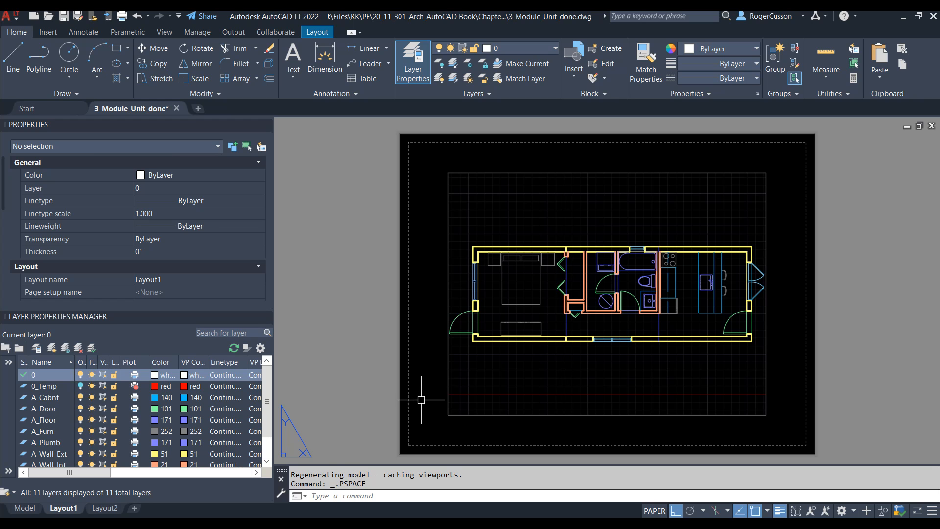
- Draw a diagonal line in paper space from the sheet's lower left to its upper right, with Ortho off
{"action": "type", "text": "l"}
{"action": "key", "text": "Return"}
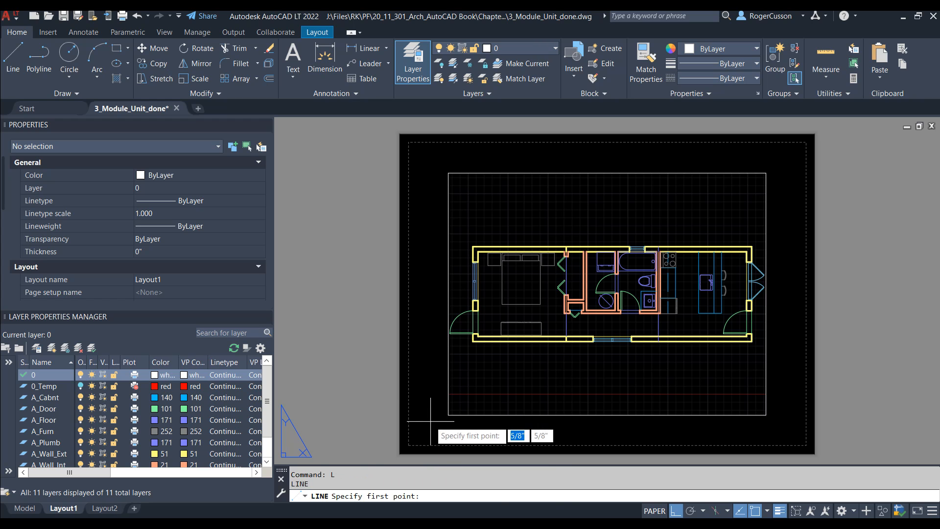
{"action": "left_click", "coordinate": [428, 429]}
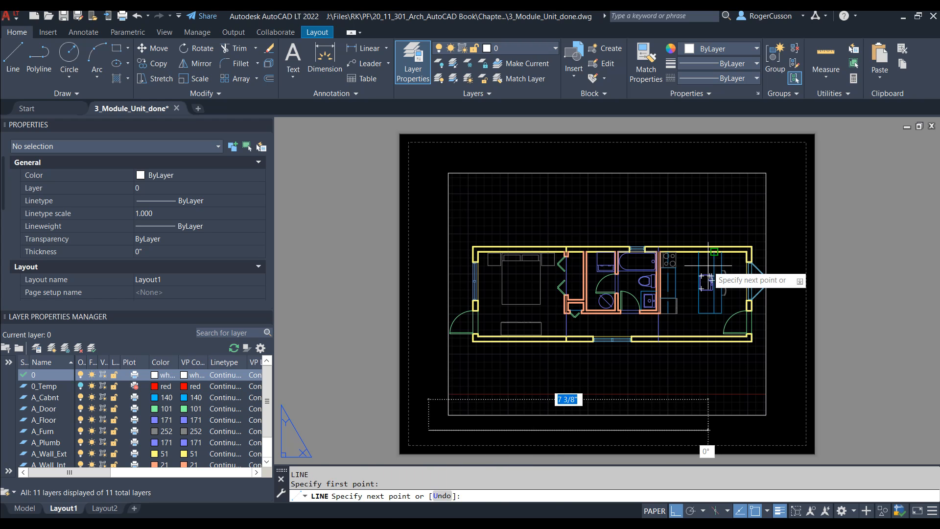
{"action": "left_click", "coordinate": [676, 511]}
{"action": "left_click", "coordinate": [788, 154]}
{"action": "key", "text": "Return"}
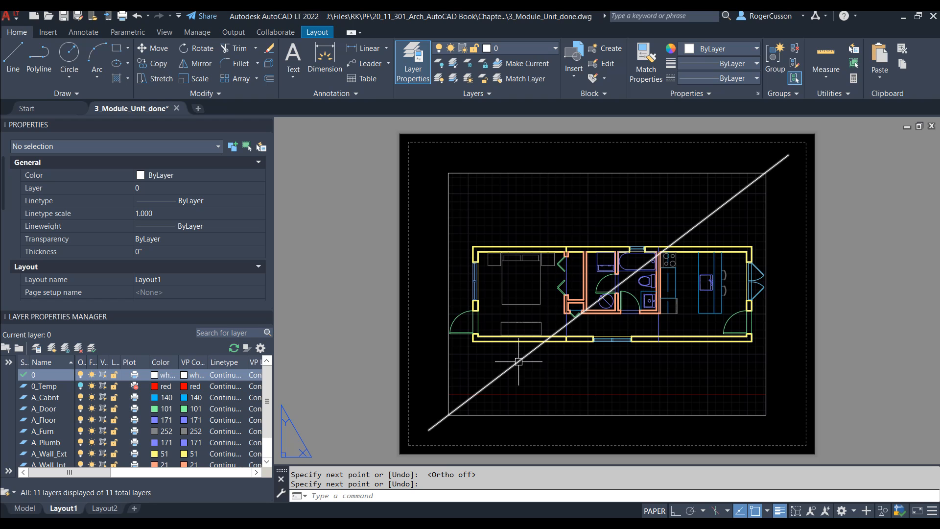
- Check model space for the diagonal line, return to Layout1 and erase the line
{"action": "left_click", "coordinate": [25, 510]}
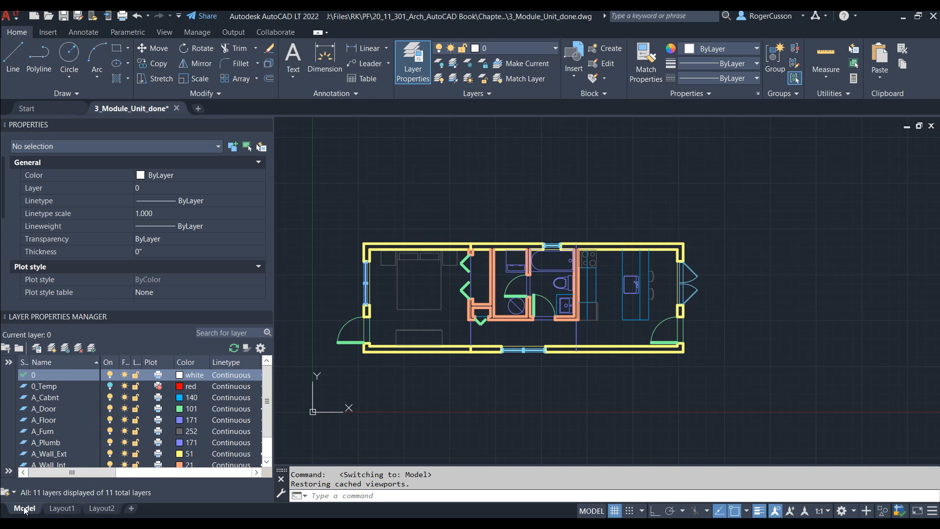
{"action": "scroll", "coordinate": [540, 325], "scroll_direction": "down", "scroll_amount": 6}
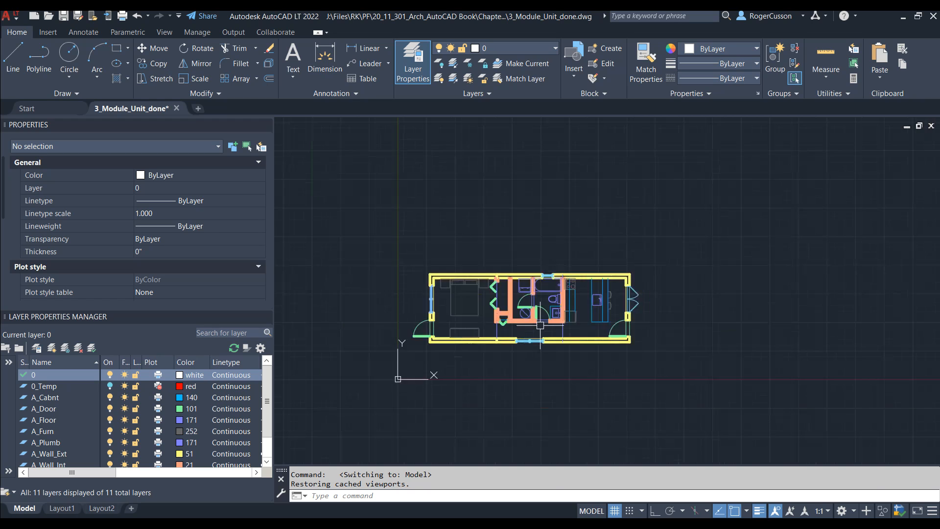
{"action": "scroll", "coordinate": [540, 325], "scroll_direction": "up", "scroll_amount": 4}
{"action": "scroll", "coordinate": [540, 324], "scroll_direction": "up", "scroll_amount": 2}
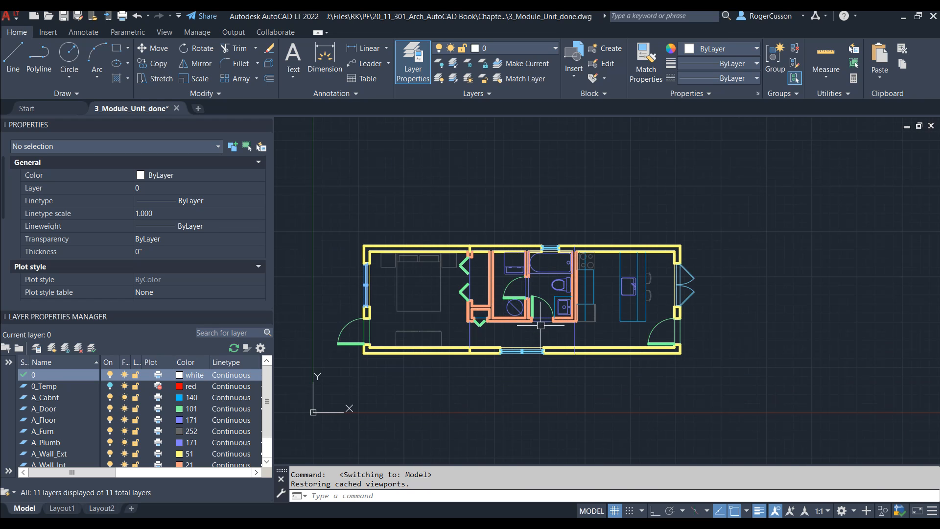
{"action": "left_click", "coordinate": [72, 496]}
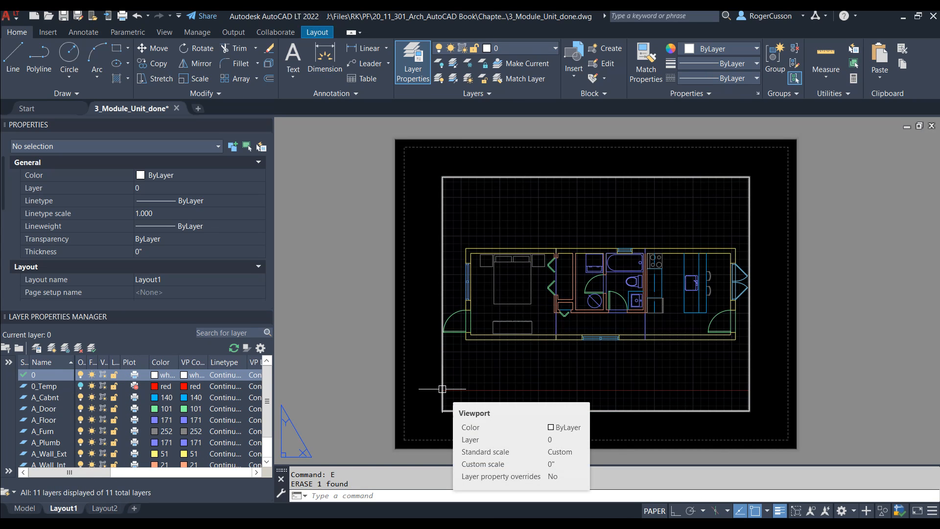
- Measure the Layout1 sheet's height from its upper-left corner straight down, with Ortho on
{"action": "type", "text": "di"}
{"action": "key", "text": "Return"}
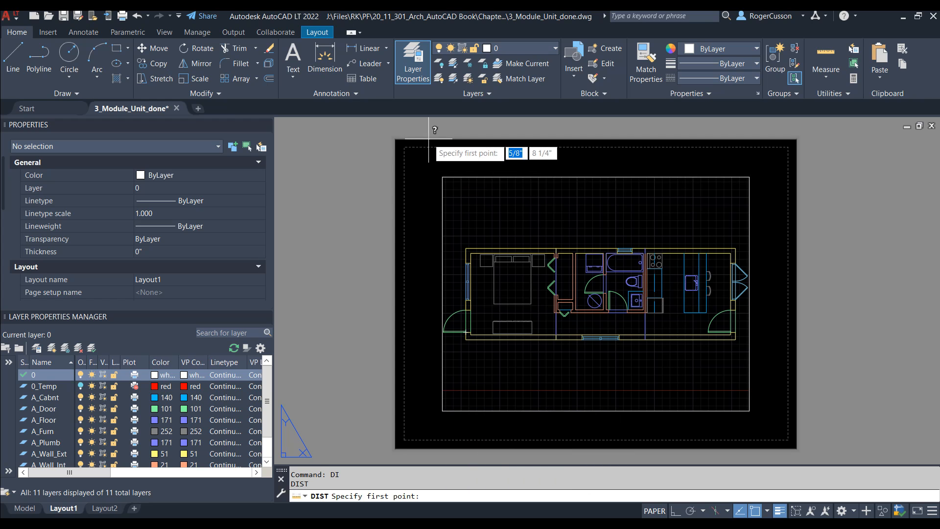
{"action": "left_click", "coordinate": [396, 141]}
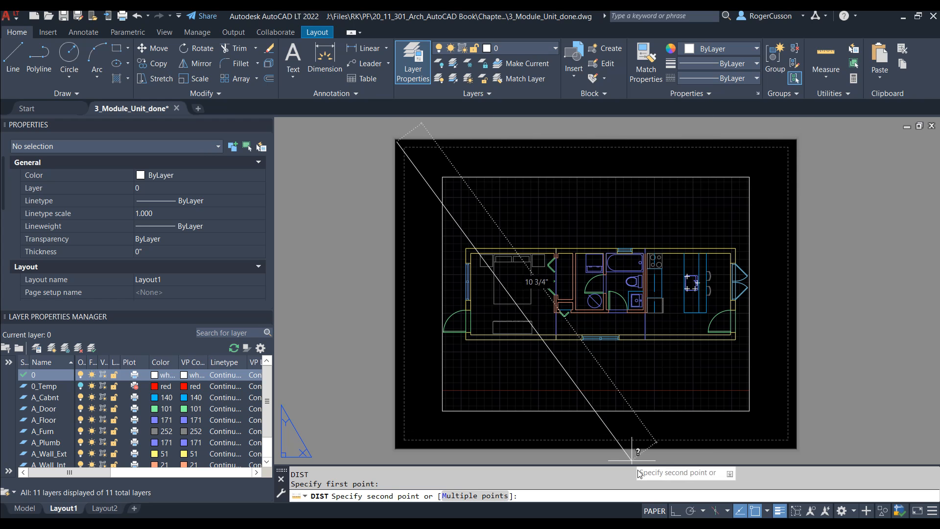
{"action": "left_click", "coordinate": [675, 512]}
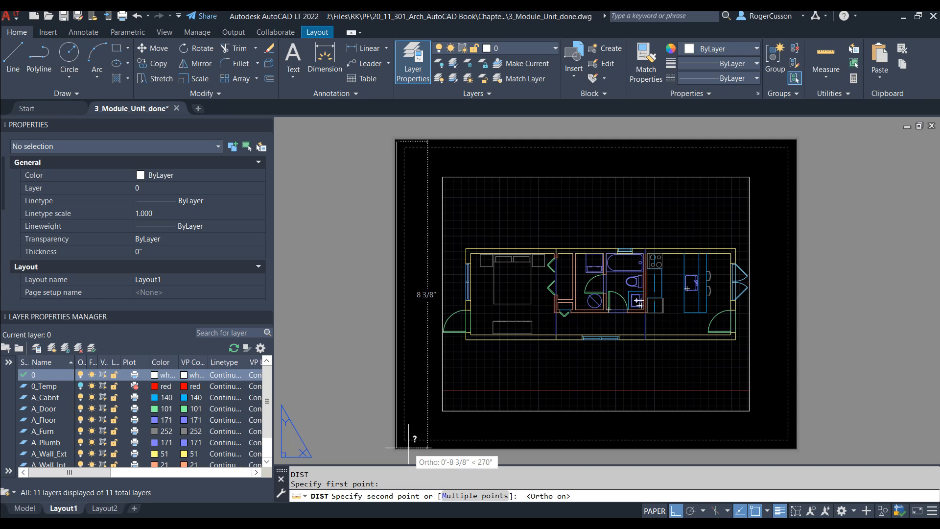
{"action": "key", "text": "Escape"}
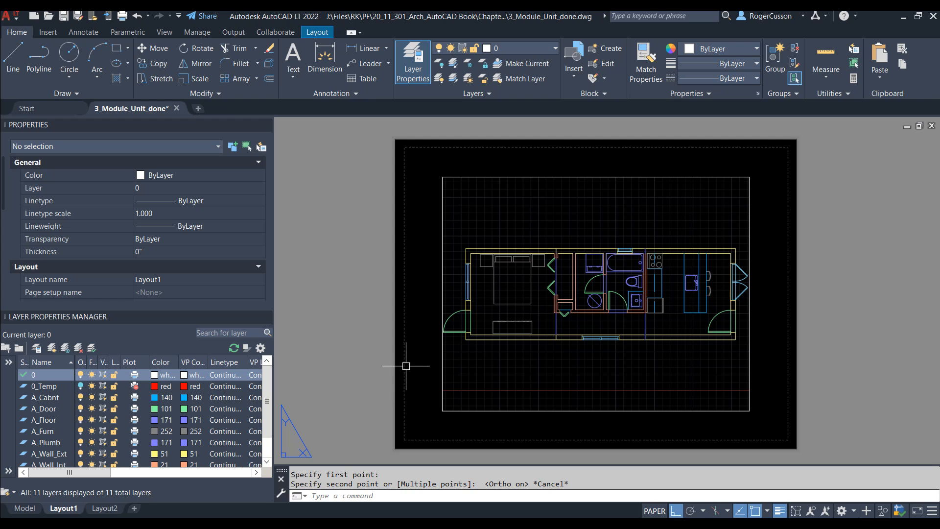
- Open the plot settings for Layout1 and set the plotter to AutoCAD PDF (High Quality Print).pc3
{"action": "left_click", "coordinate": [332, 497]}
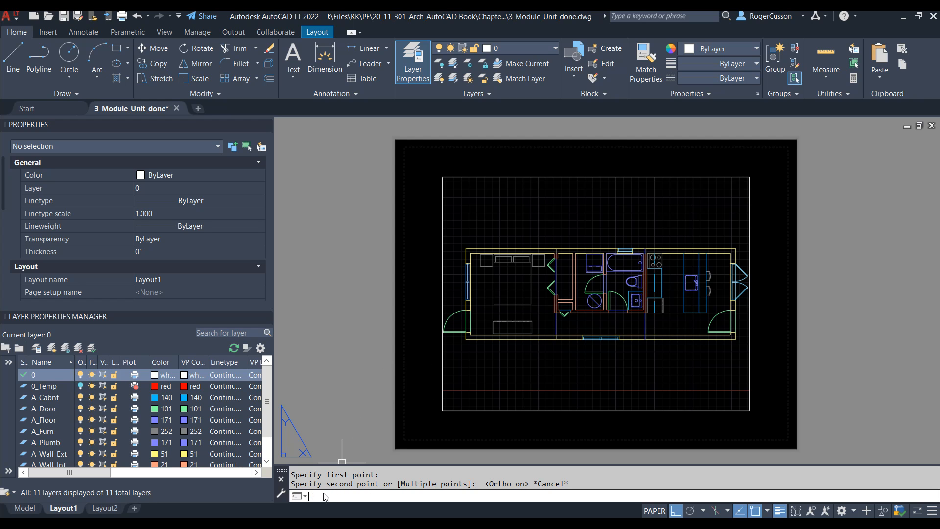
{"action": "type", "text": "plot"}
{"action": "key", "text": "Return"}
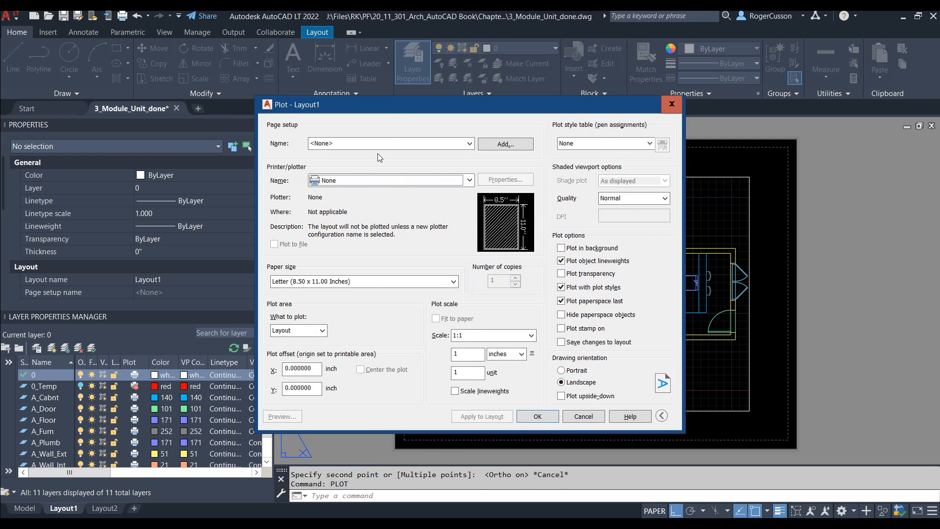
{"action": "left_click_drag", "start_coordinate": [404, 109], "coordinate": [435, 124]}
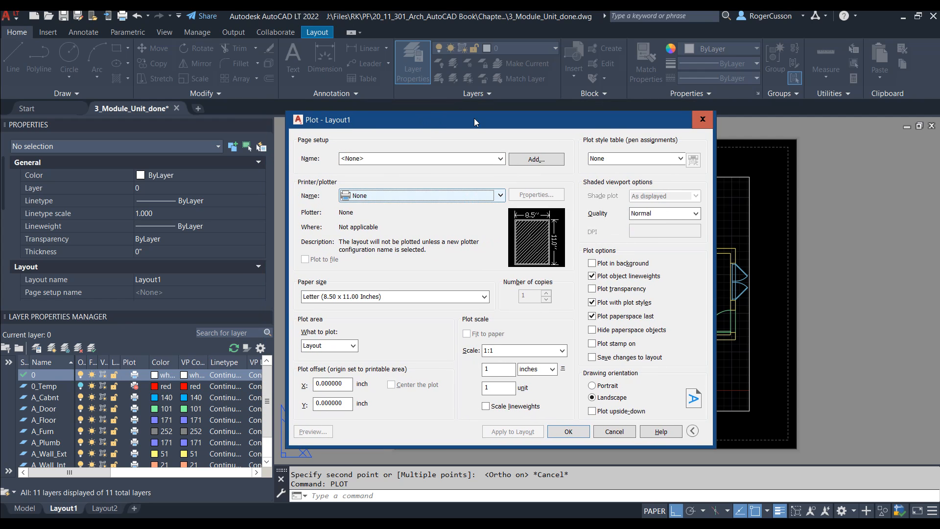
{"action": "left_click_drag", "start_coordinate": [474, 119], "coordinate": [491, 130]}
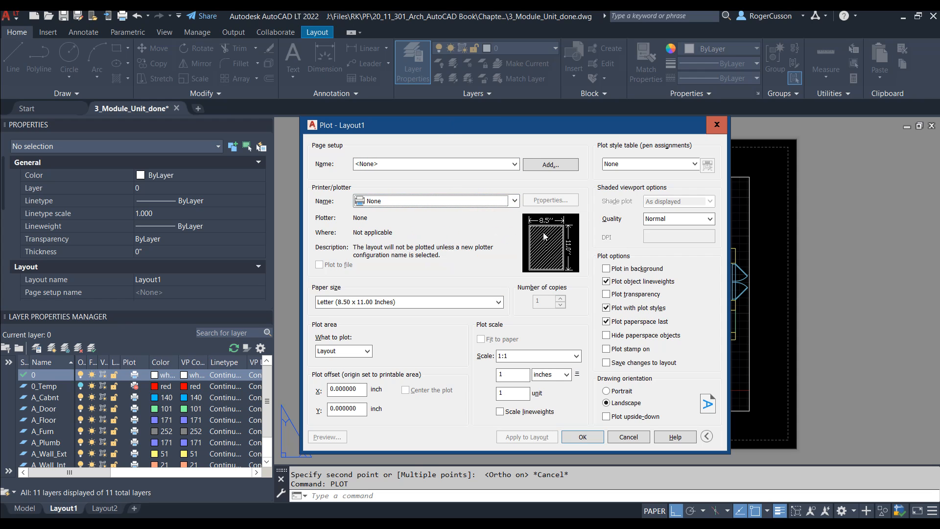
{"action": "left_click", "coordinate": [514, 201]}
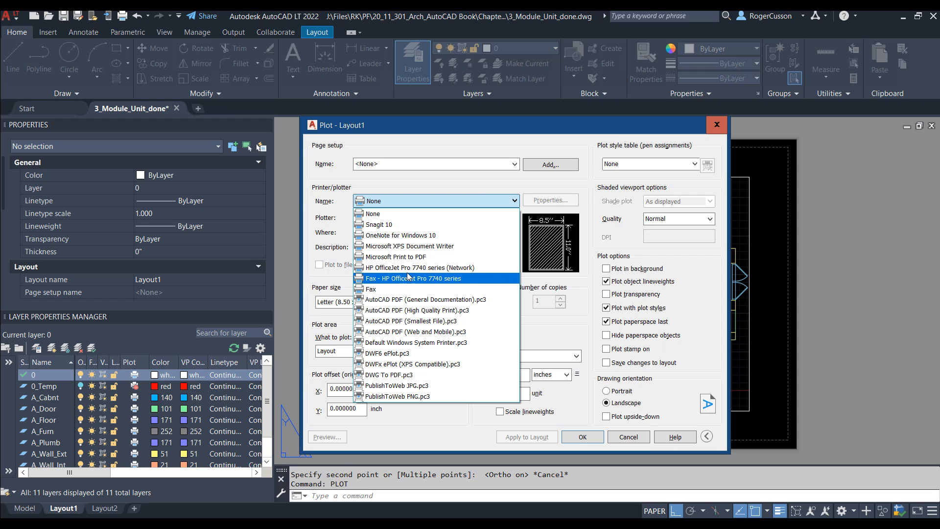
{"action": "left_click", "coordinate": [401, 311]}
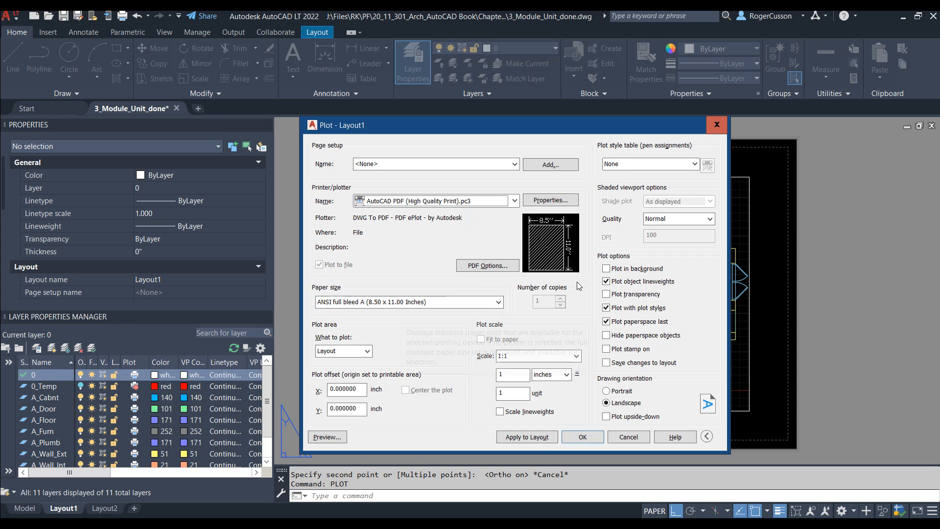
- Set the paper size to ANSI full bleed B (11.00 x 17.00 Inches) and apply it to the layout without plotting
{"action": "left_click", "coordinate": [462, 302]}
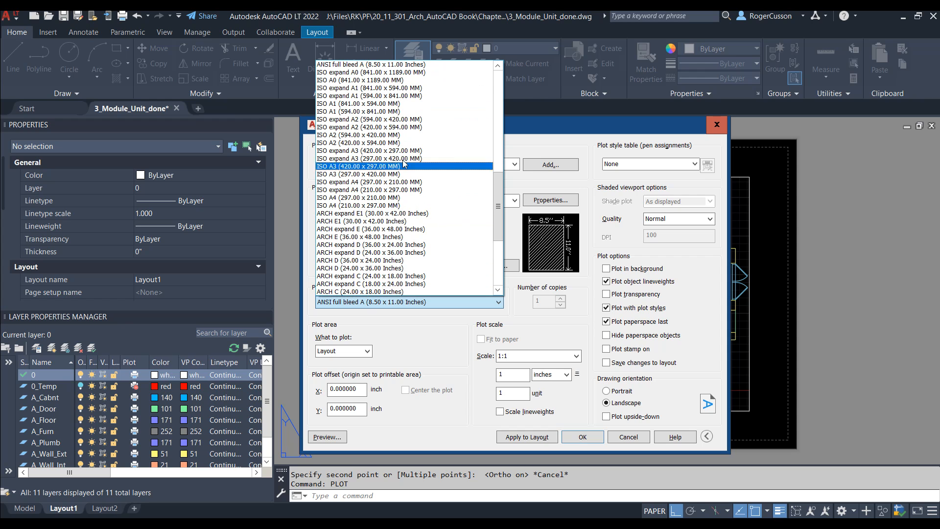
{"action": "scroll", "coordinate": [445, 89], "scroll_direction": "up", "scroll_amount": 1}
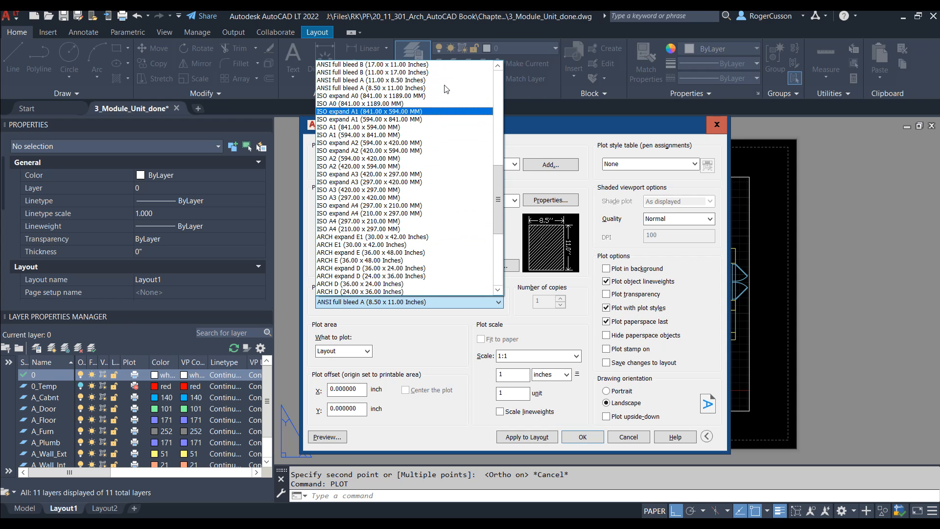
{"action": "left_click", "coordinate": [395, 73]}
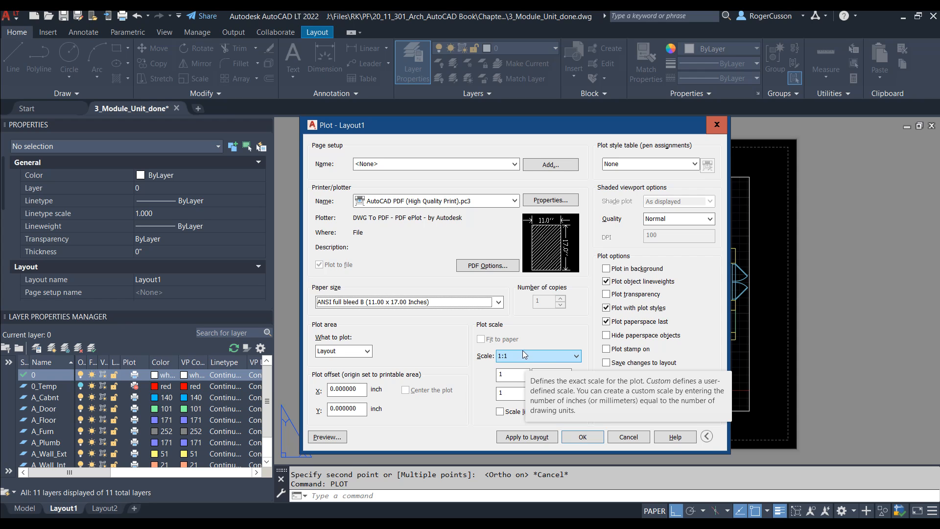
{"action": "left_click", "coordinate": [521, 438]}
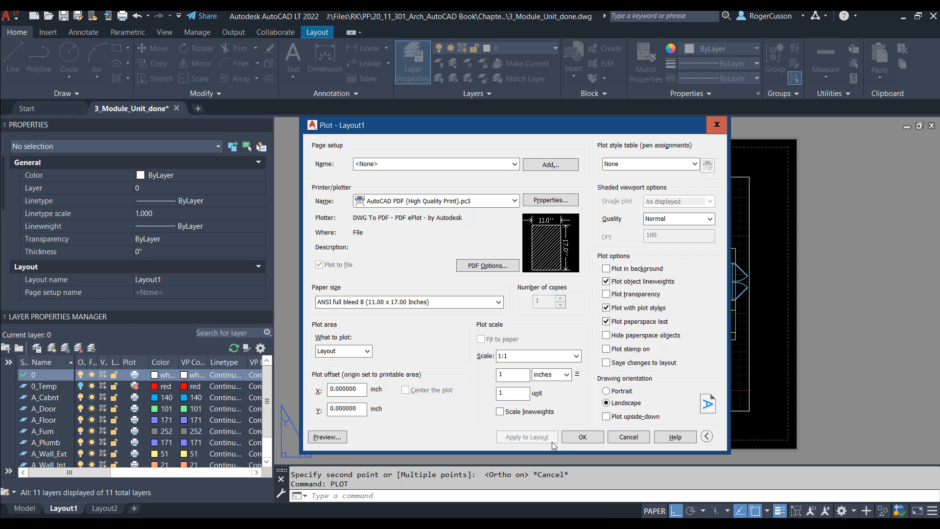
{"action": "left_click", "coordinate": [632, 437]}
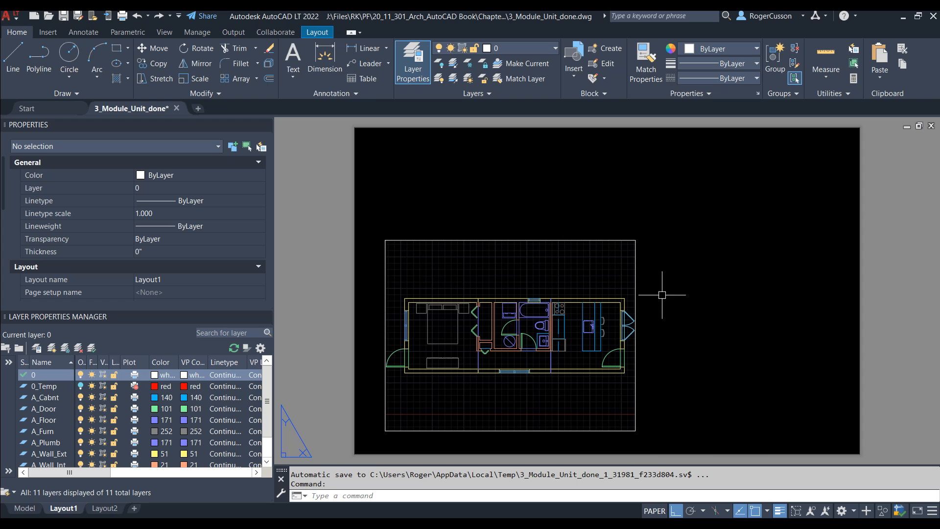
- Measure the height of the resized sheet along its left edge
{"action": "type", "text": "di"}
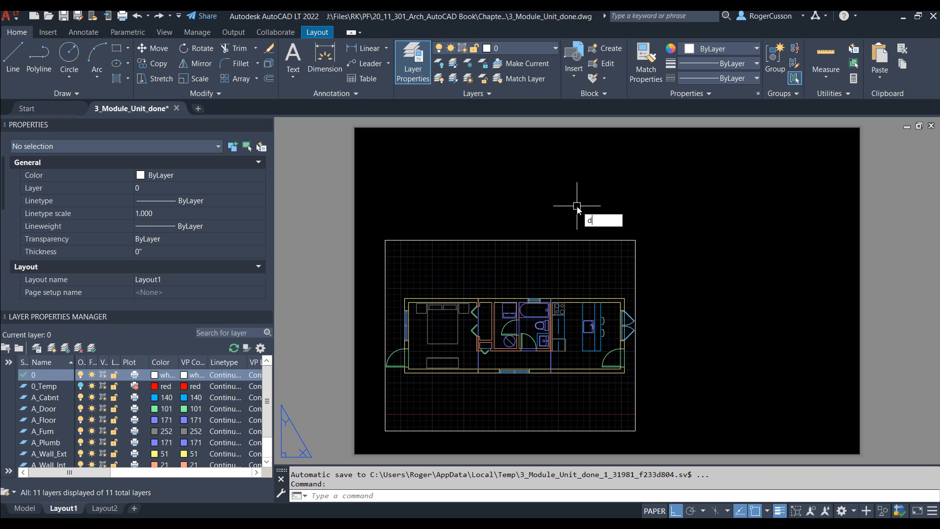
{"action": "key", "text": "Return"}
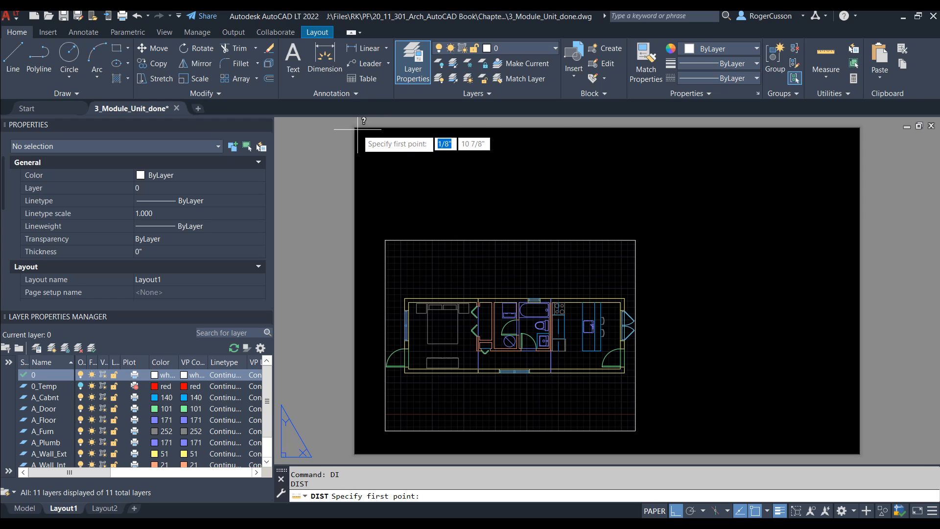
{"action": "left_click", "coordinate": [358, 129]}
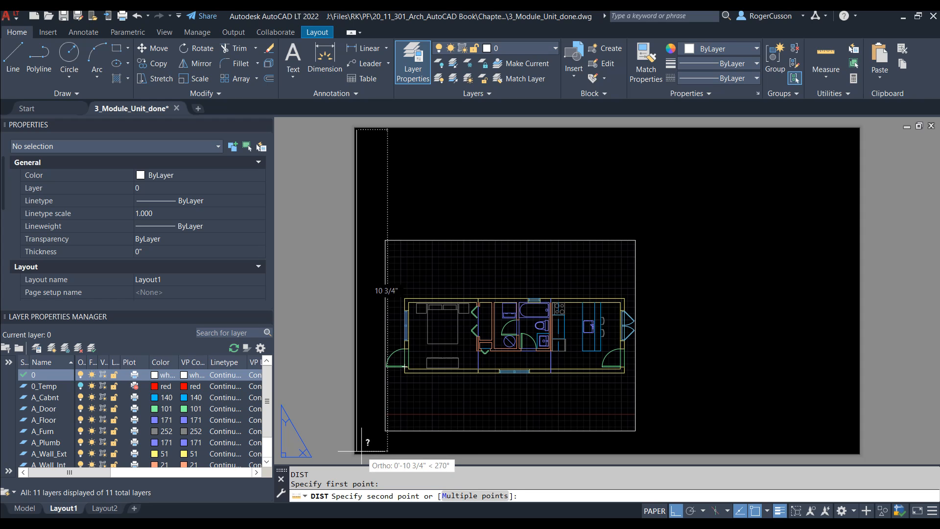
{"action": "key", "text": "Escape"}
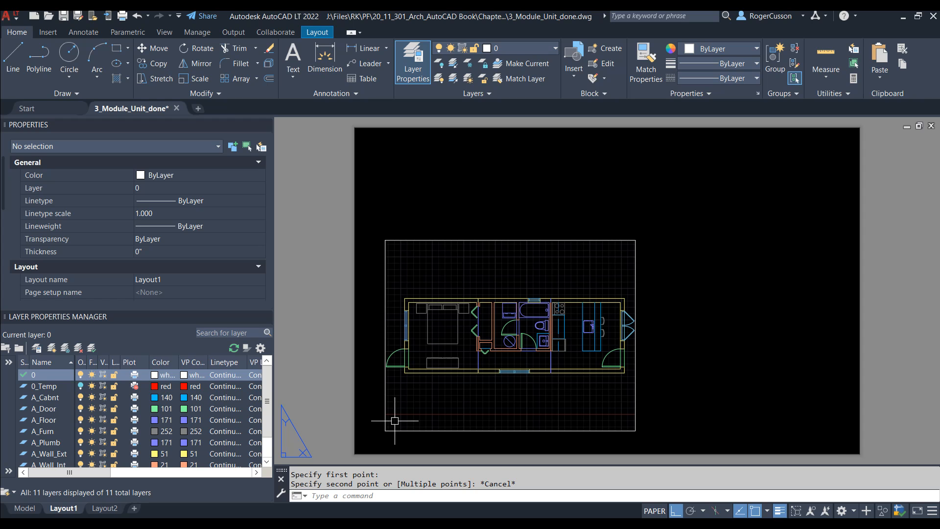
- Draw the border's left edge as a line from .5,.5 straight up 10 inches on the sheet
{"action": "type", "text": "L"}
{"action": "key", "text": "Return"}
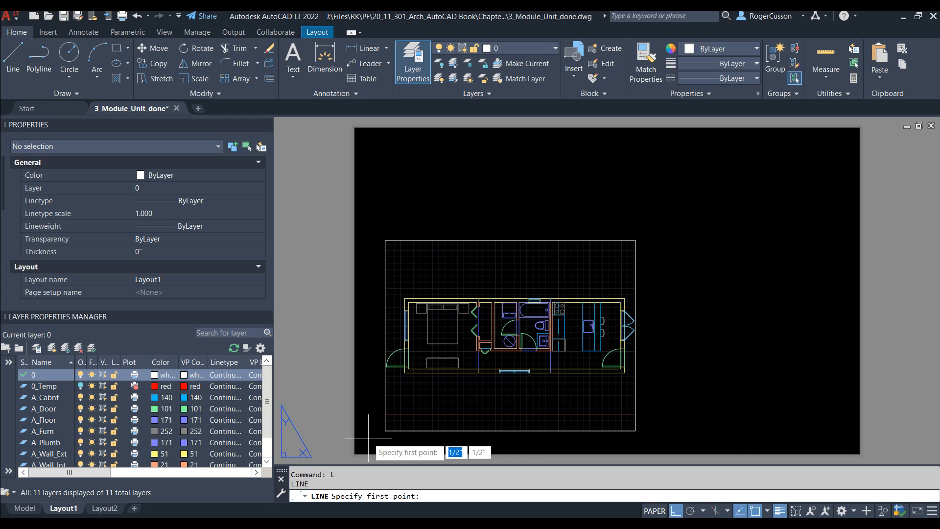
{"action": "type", "text": ".5"}
{"action": "key", "text": "Tab"}
{"action": "type", "text": ".5"}
{"action": "key", "text": "Return"}
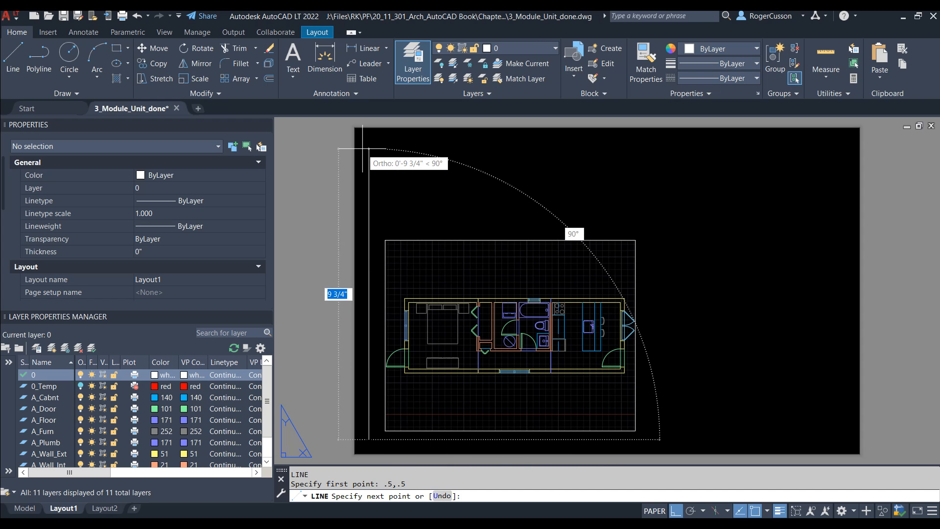
{"action": "type", "text": "10"}
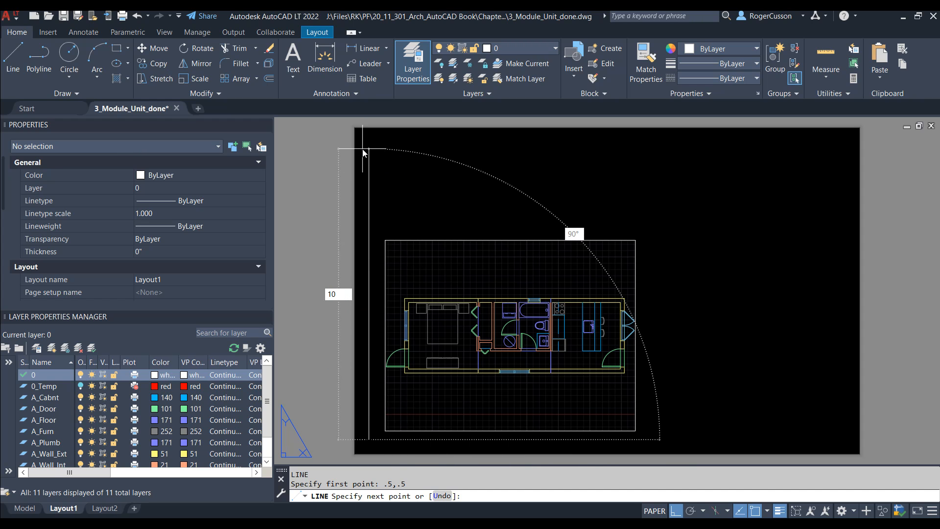
{"action": "key", "text": "Return"}
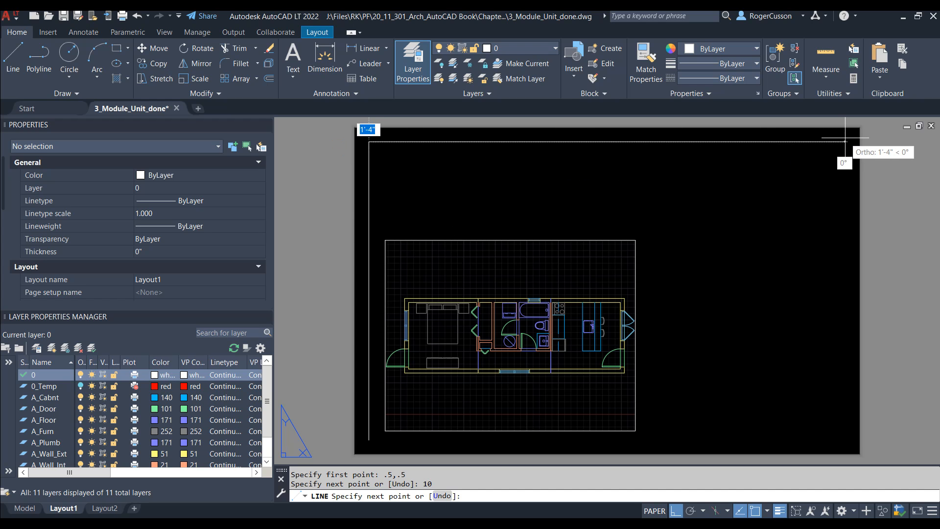
- Continue the border line 16 inches to the right and down level with the start point, closing the rectangle
{"action": "type", "text": "16"}
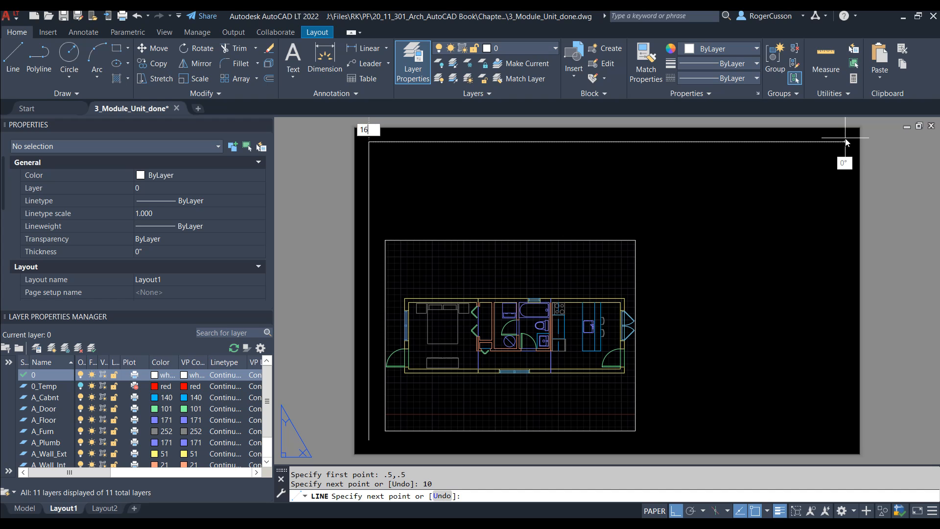
{"action": "key", "text": "Return"}
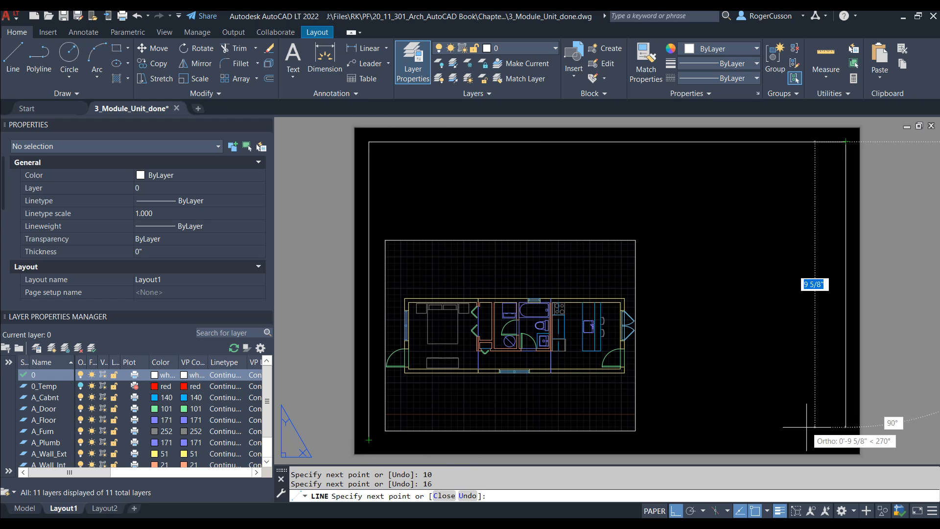
{"action": "left_click", "coordinate": [845, 439]}
{"action": "type", "text": "c"}
{"action": "key", "text": "Return"}
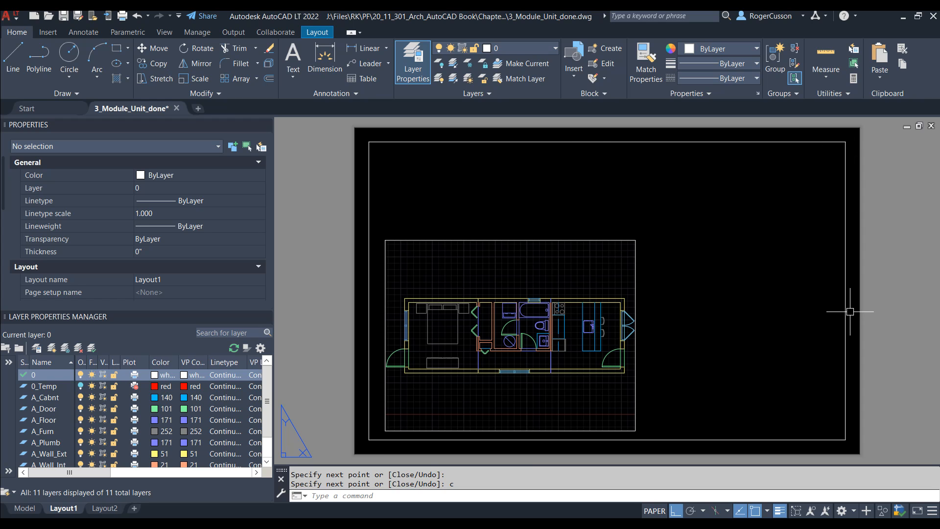
- Offset the border's right edge 3 inches inward to mark off a title block strip
{"action": "type", "text": "O"}
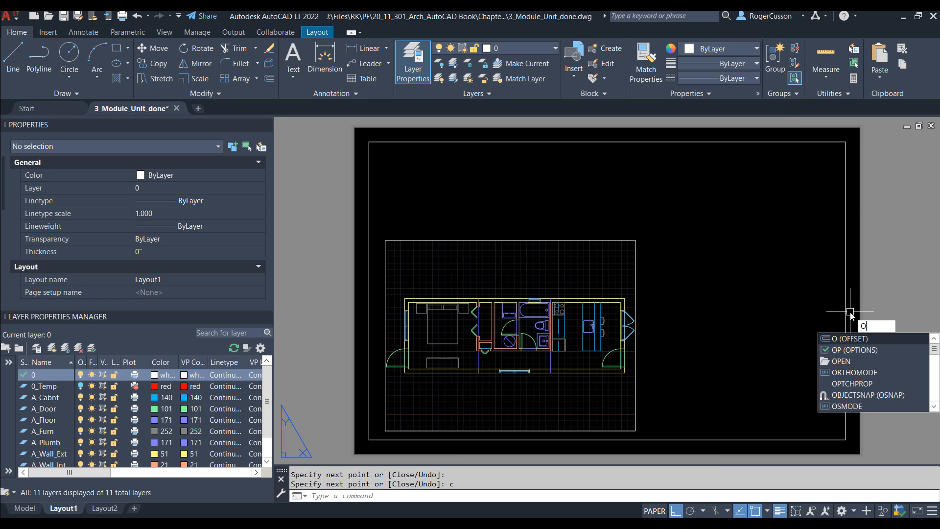
{"action": "key", "text": "Return"}
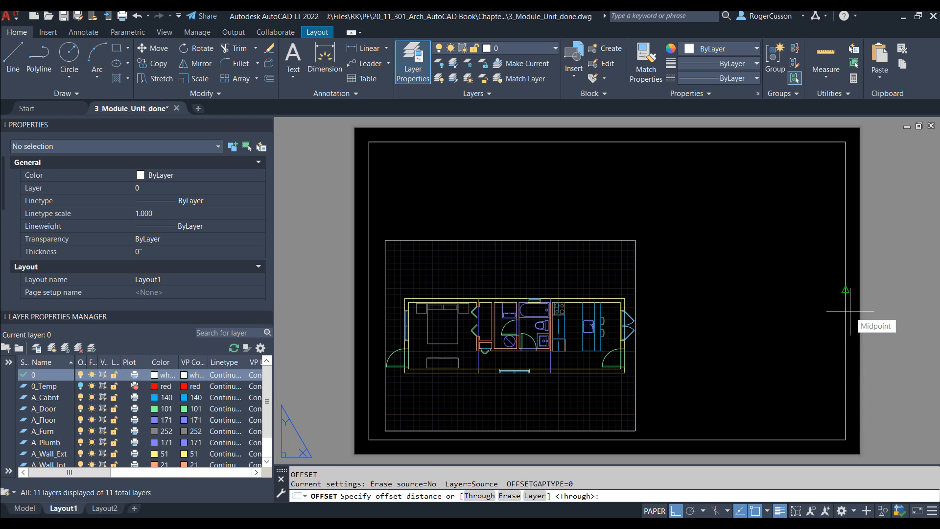
{"action": "type", "text": "3"}
{"action": "key", "text": "Return"}
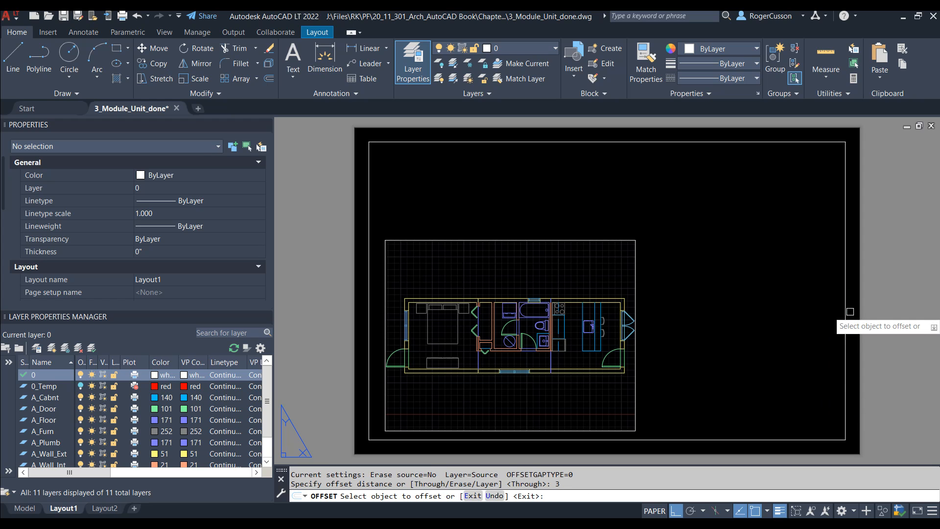
{"action": "left_click", "coordinate": [845, 312]}
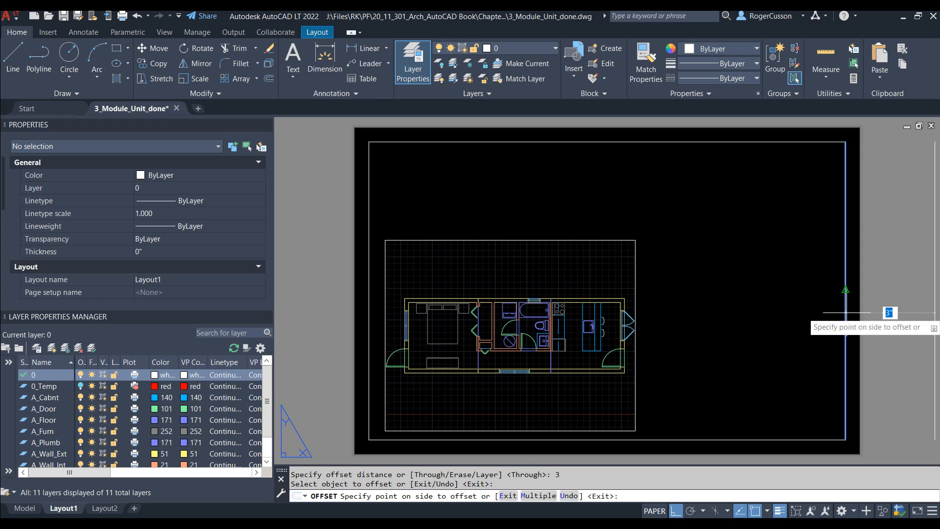
{"action": "left_click", "coordinate": [832, 312]}
{"action": "key", "text": "Escape"}
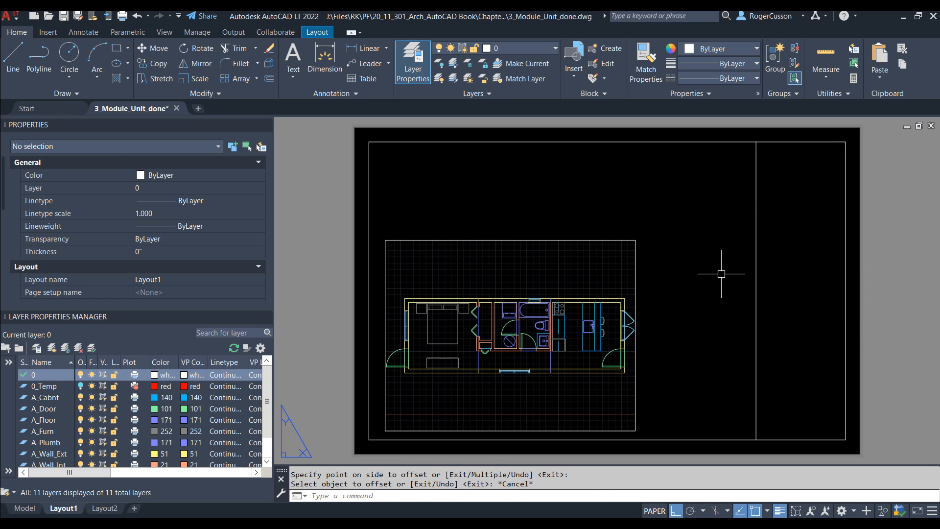
- Enlarge the floor plan viewport by stretching its top edge upward and its right edge slightly outward
{"action": "left_click", "coordinate": [593, 242]}
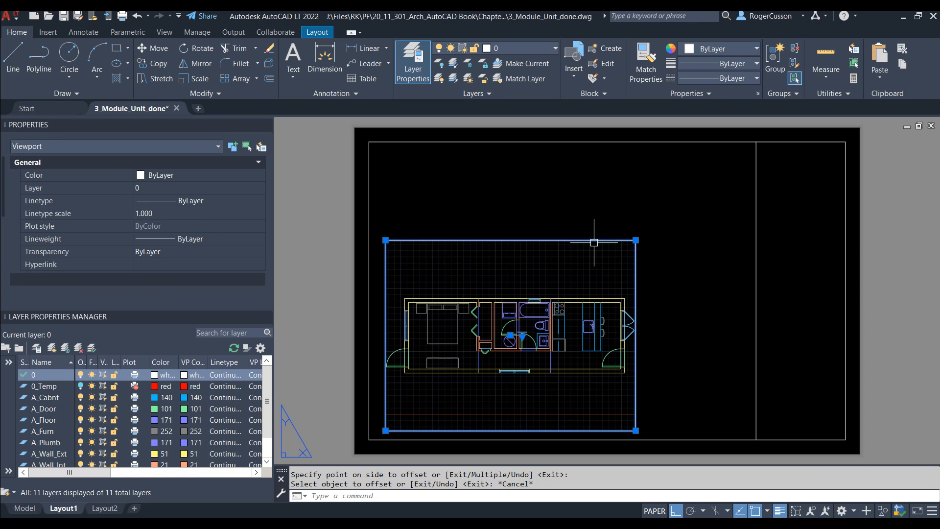
{"action": "key", "text": "Escape"}
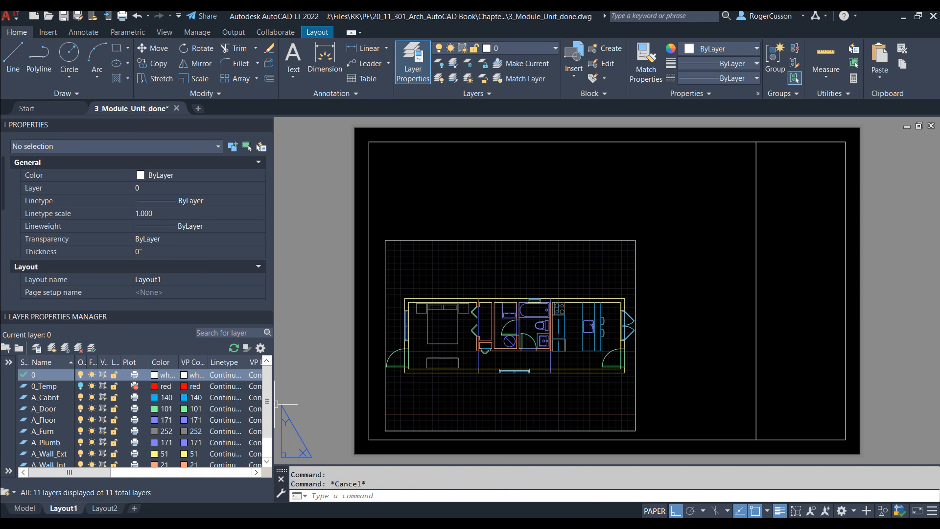
{"action": "left_click", "coordinate": [420, 240]}
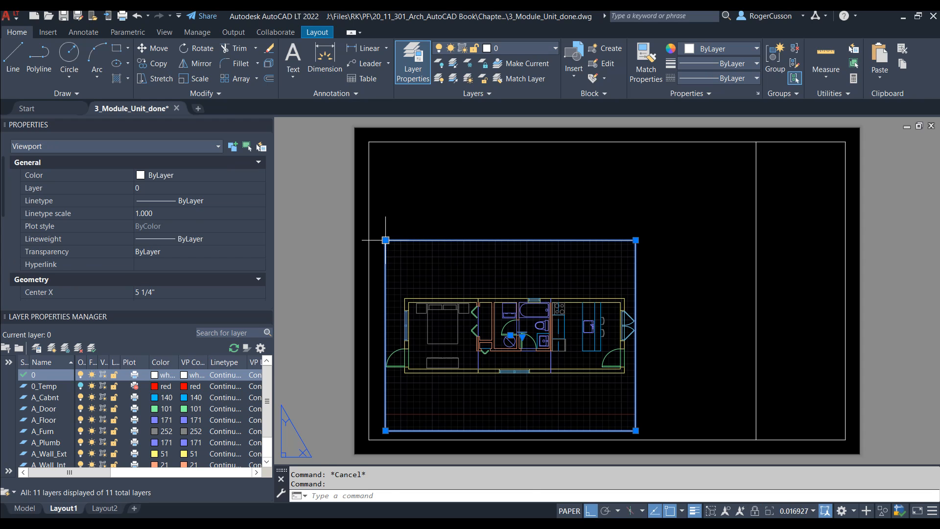
{"action": "left_click", "coordinate": [385, 240]}
{"action": "left_click", "coordinate": [385, 195]}
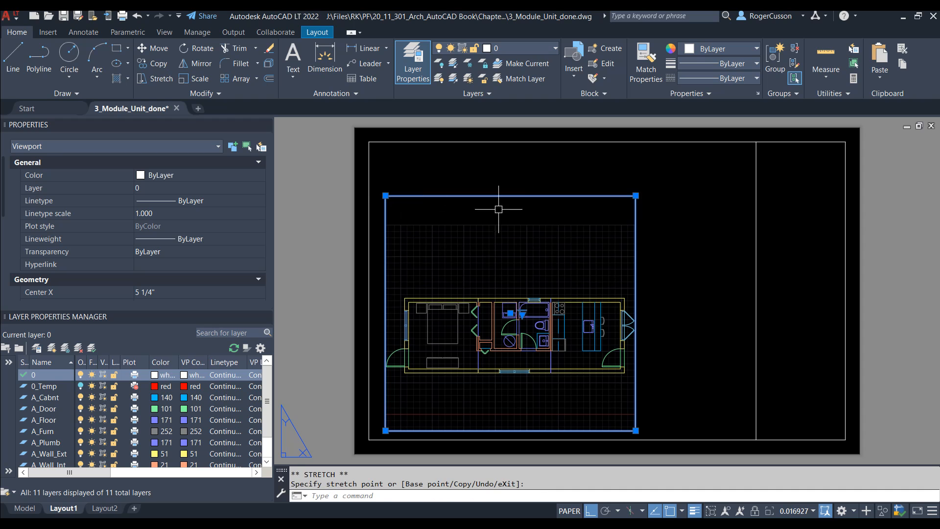
{"action": "left_click", "coordinate": [635, 195]}
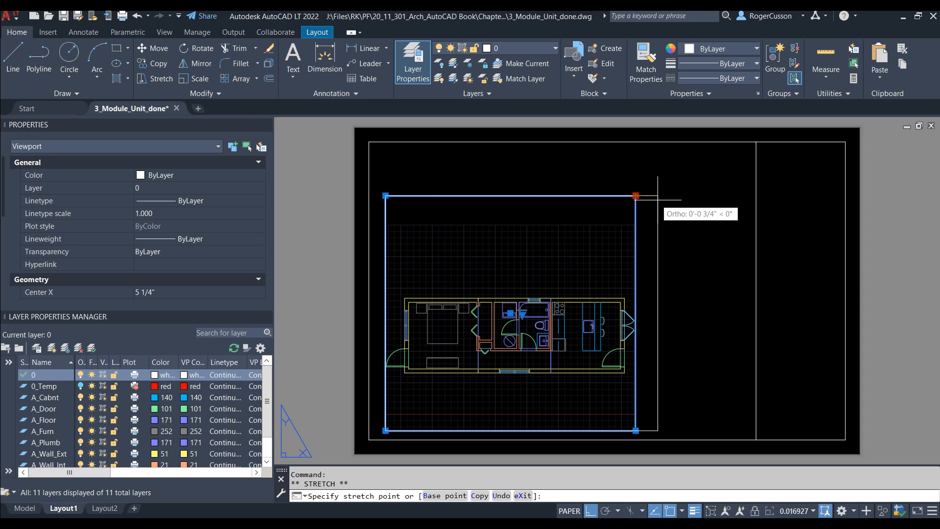
{"action": "left_click", "coordinate": [662, 199]}
{"action": "key", "text": "Escape"}
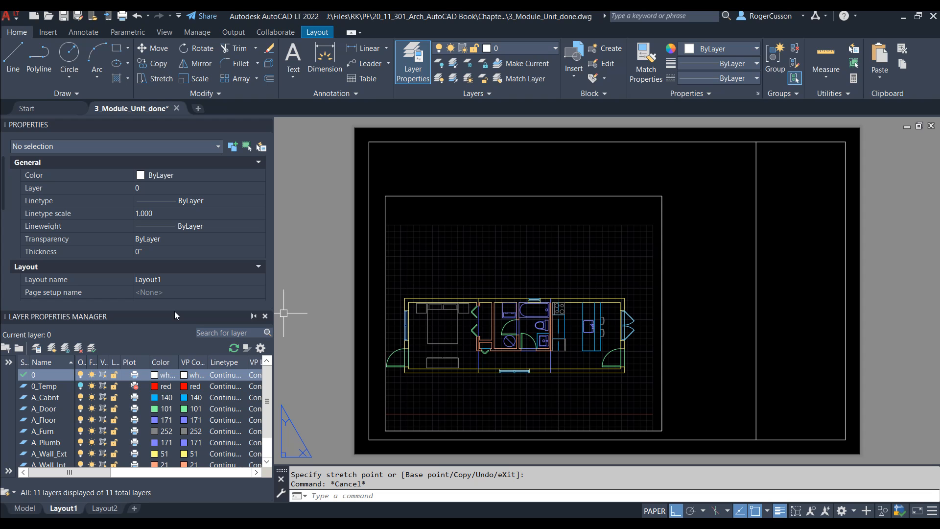
- Make the layer list taller and create two new layers
{"action": "left_click_drag", "start_coordinate": [174, 310], "coordinate": [186, 280]}
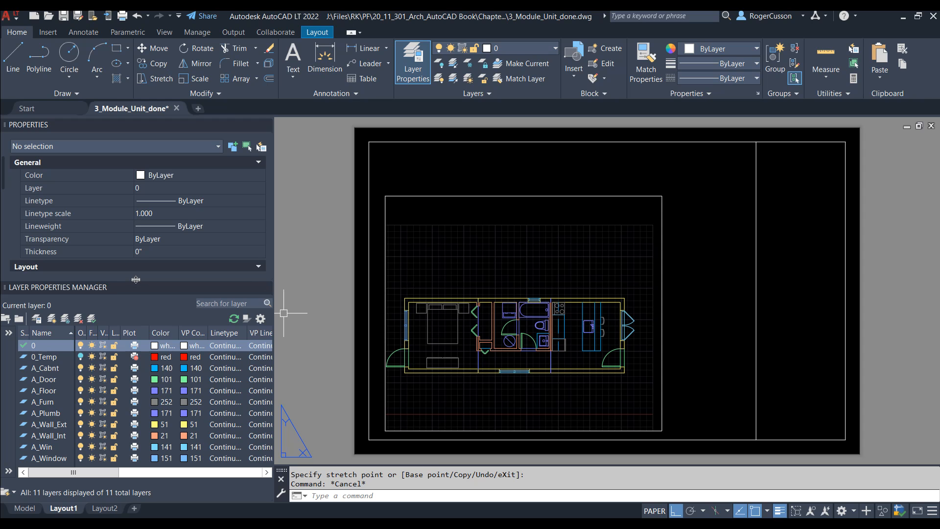
{"action": "left_click_drag", "start_coordinate": [135, 280], "coordinate": [139, 249]}
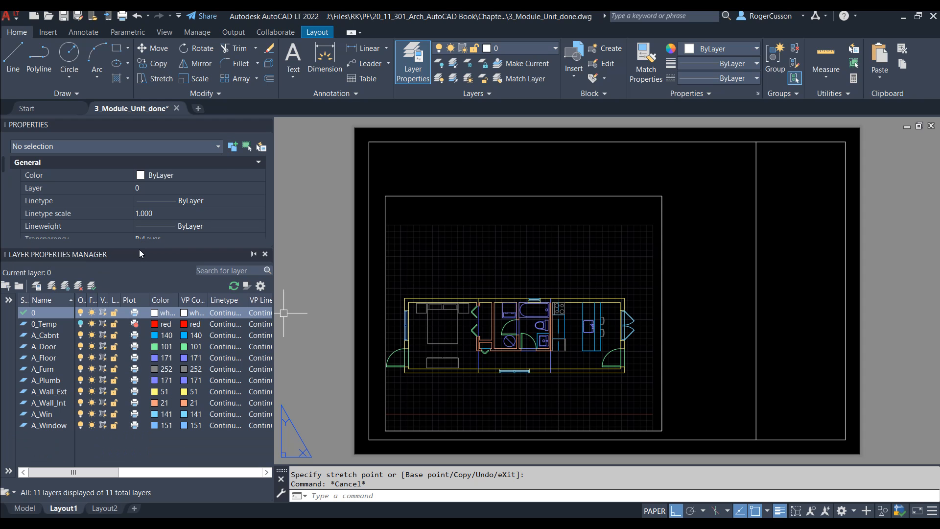
{"action": "left_click", "coordinate": [54, 286]}
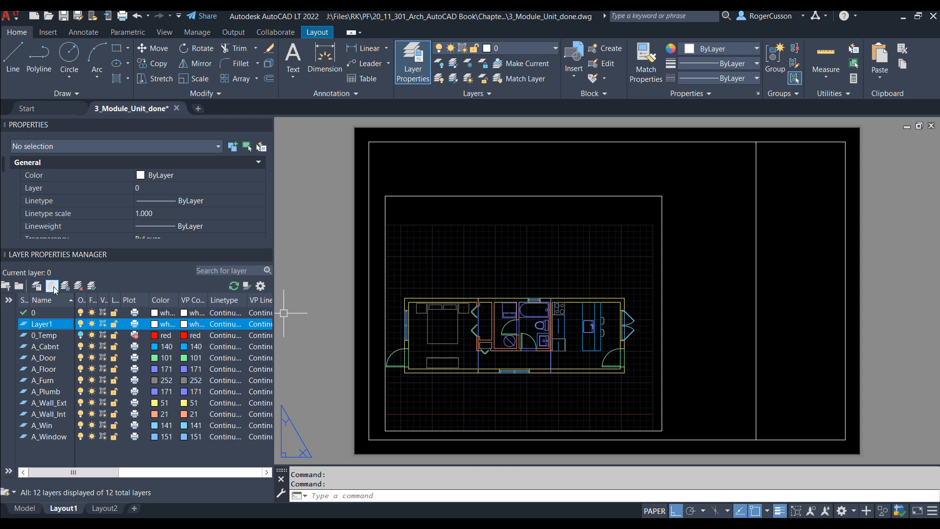
{"action": "left_click", "coordinate": [54, 287]}
- Rename the first new layer Anno_Bord and the second one Anno_VP
{"action": "left_click", "coordinate": [42, 324]}
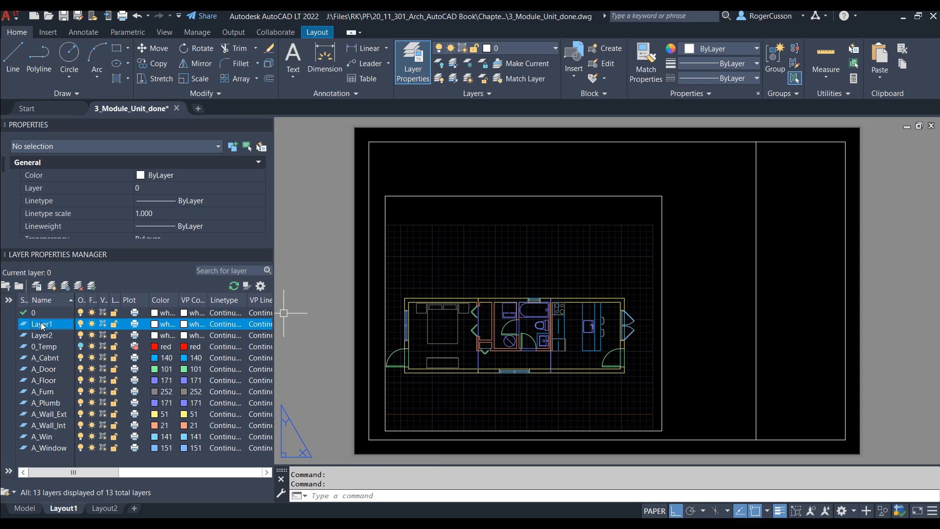
{"action": "right_click", "coordinate": [42, 325]}
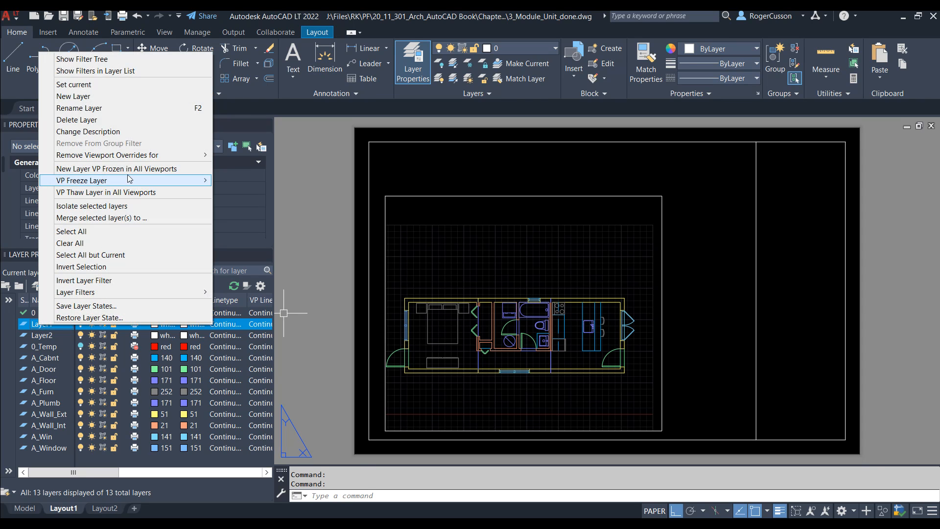
{"action": "left_click", "coordinate": [93, 108]}
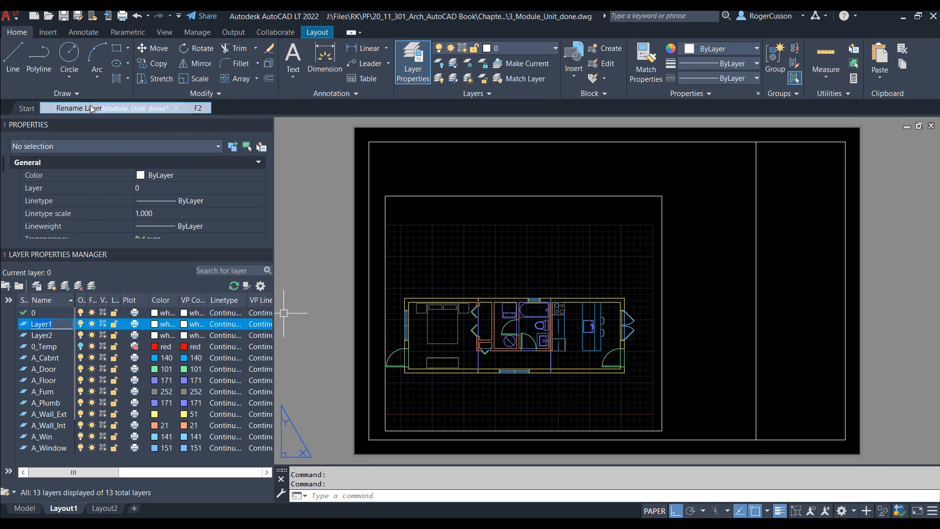
{"action": "type", "text": "Anno_"}
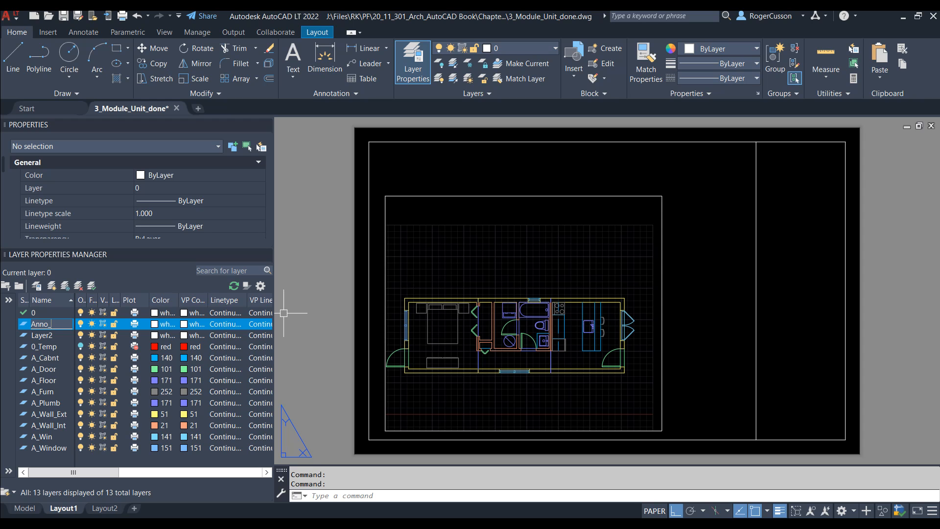
{"action": "type", "text": "Bord"}
{"action": "left_click", "coordinate": [54, 334]}
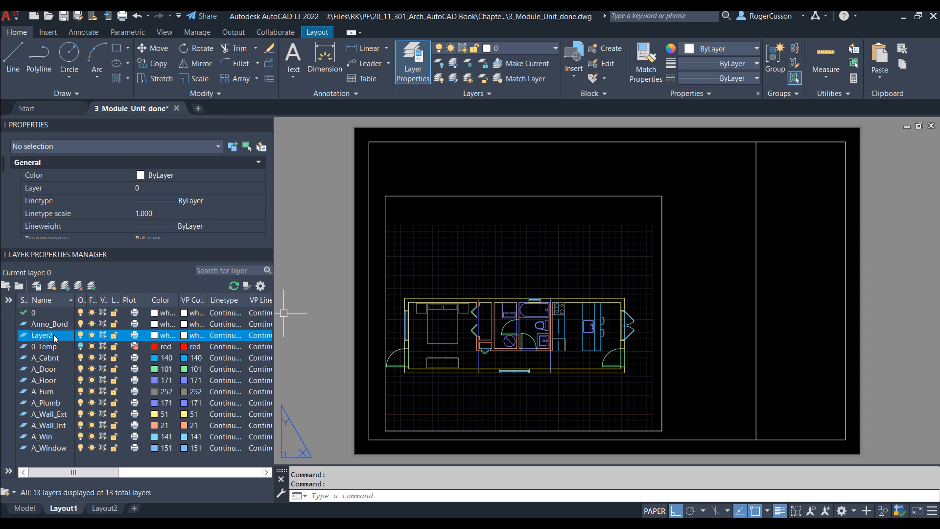
{"action": "right_click", "coordinate": [53, 335]}
{"action": "left_click", "coordinate": [98, 118]}
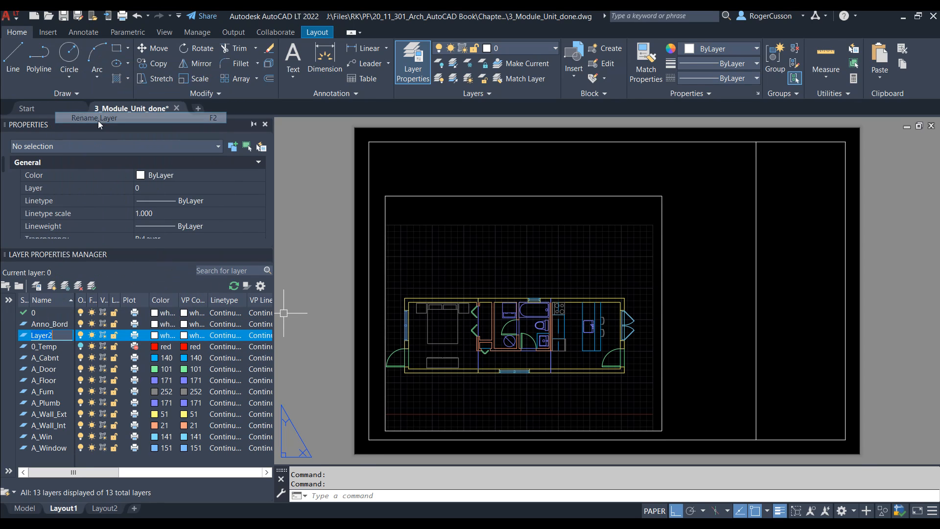
{"action": "type", "text": "Anno_VP"}
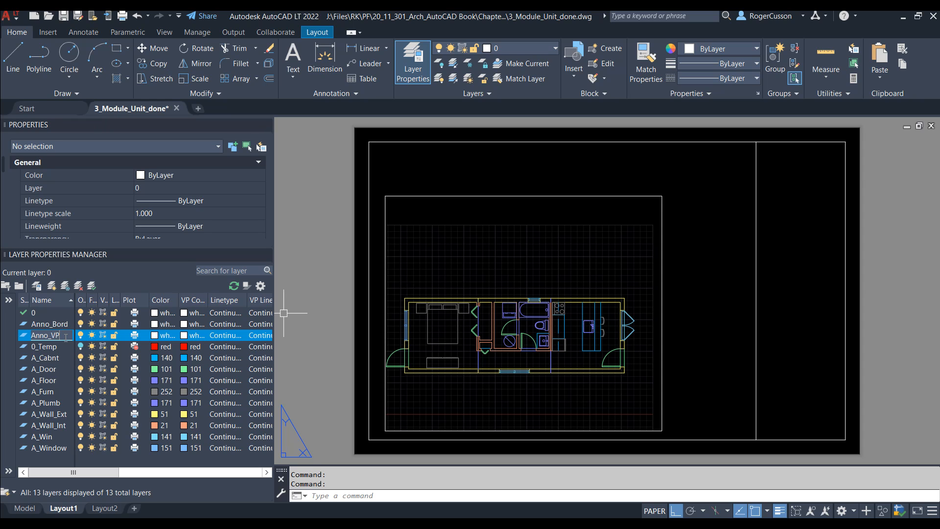
- Set the color of layer Anno_Bord to 241 and the color of layer Anno_VP to 247
{"action": "left_click", "coordinate": [156, 326]}
{"action": "left_click", "coordinate": [156, 326]}
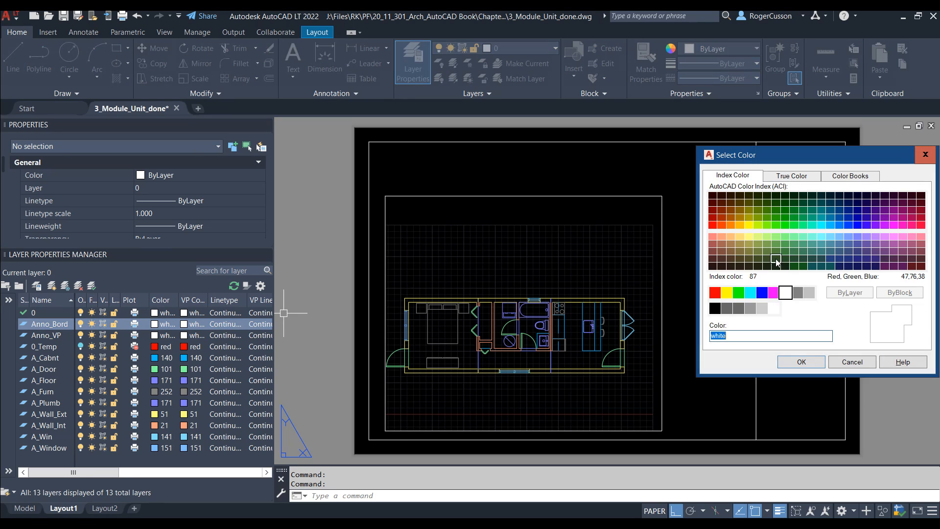
{"action": "left_click", "coordinate": [920, 237]}
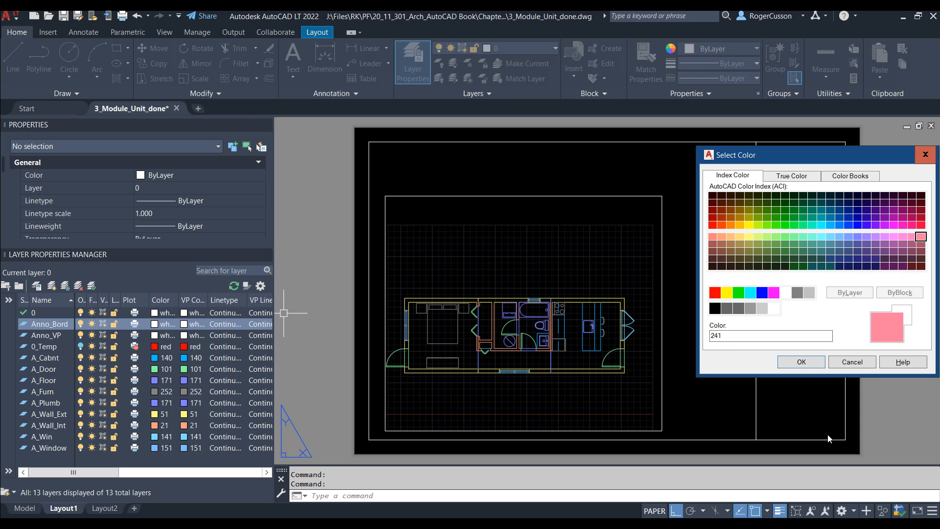
{"action": "left_click", "coordinate": [801, 362]}
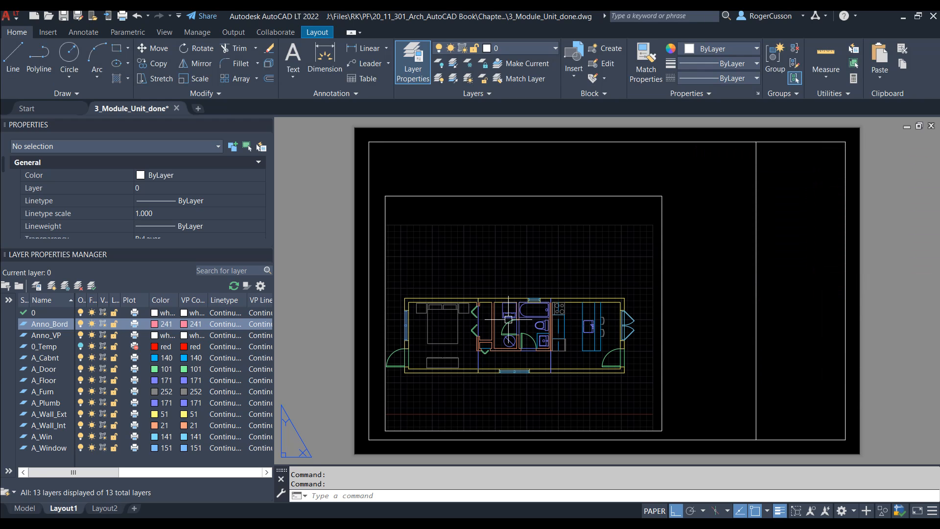
{"action": "left_click", "coordinate": [156, 335]}
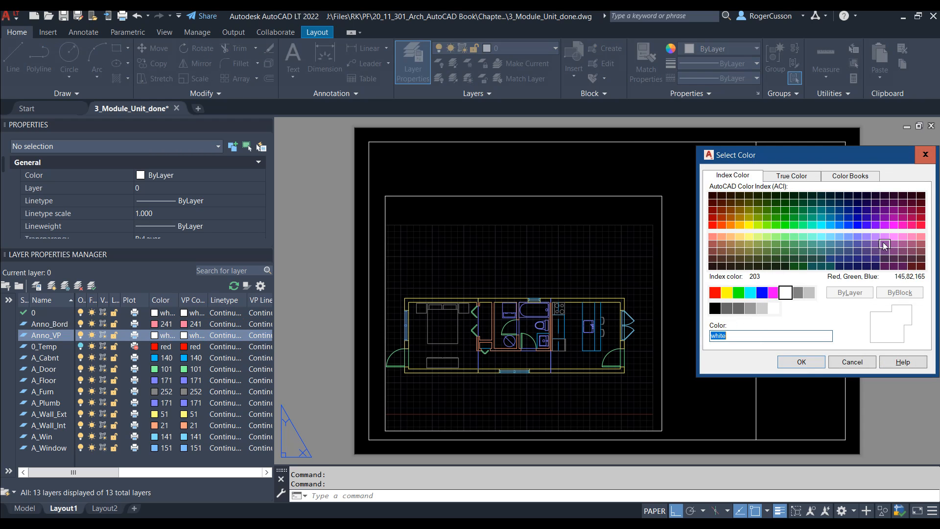
{"action": "left_click", "coordinate": [920, 259]}
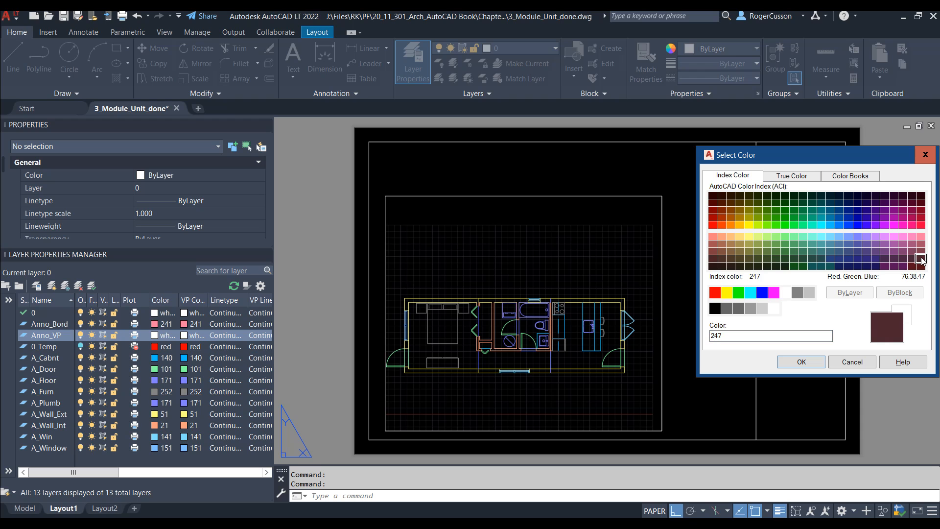
{"action": "left_click", "coordinate": [806, 363]}
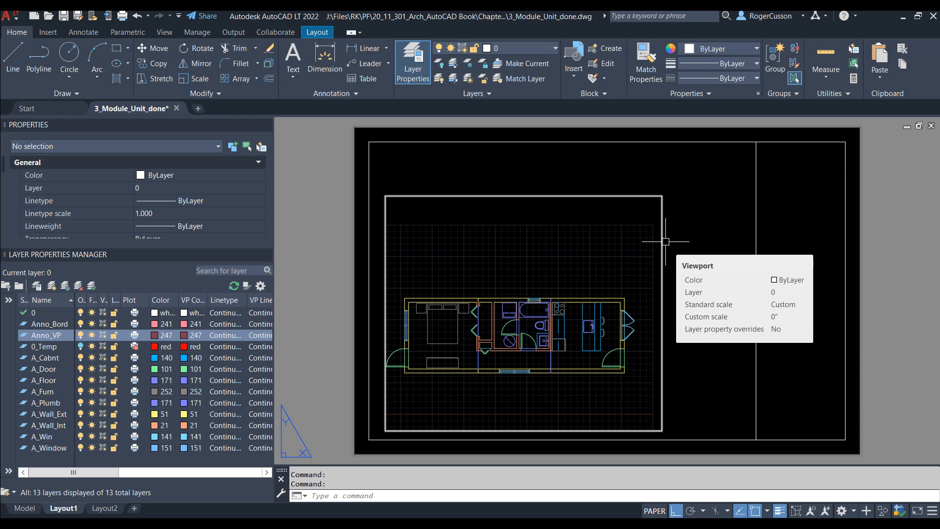
- Move the floor plan viewport from layer 0 to layer Anno_VP and clear the selection
{"action": "left_click", "coordinate": [668, 190]}
{"action": "left_click", "coordinate": [631, 221]}
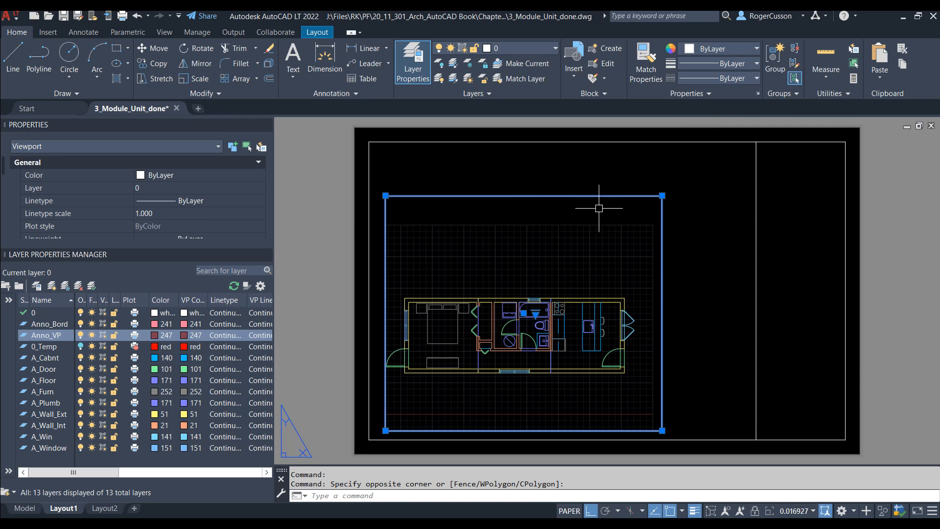
{"action": "left_click", "coordinate": [187, 189]}
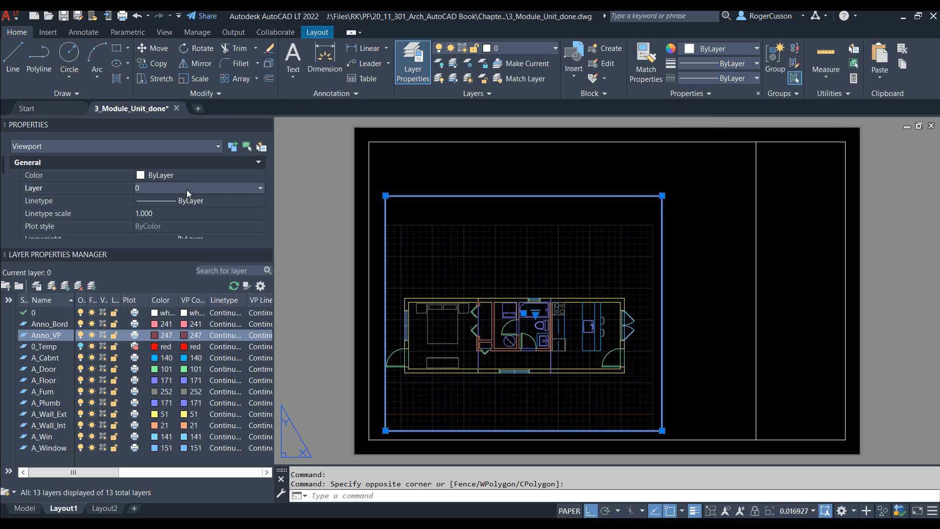
{"action": "left_click", "coordinate": [230, 189]}
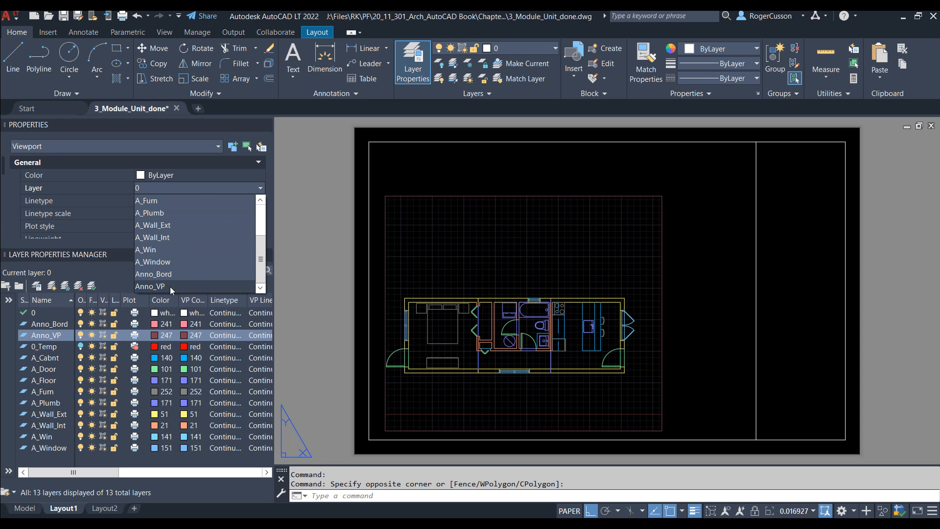
{"action": "left_click", "coordinate": [170, 286]}
{"action": "key", "text": "Escape"}
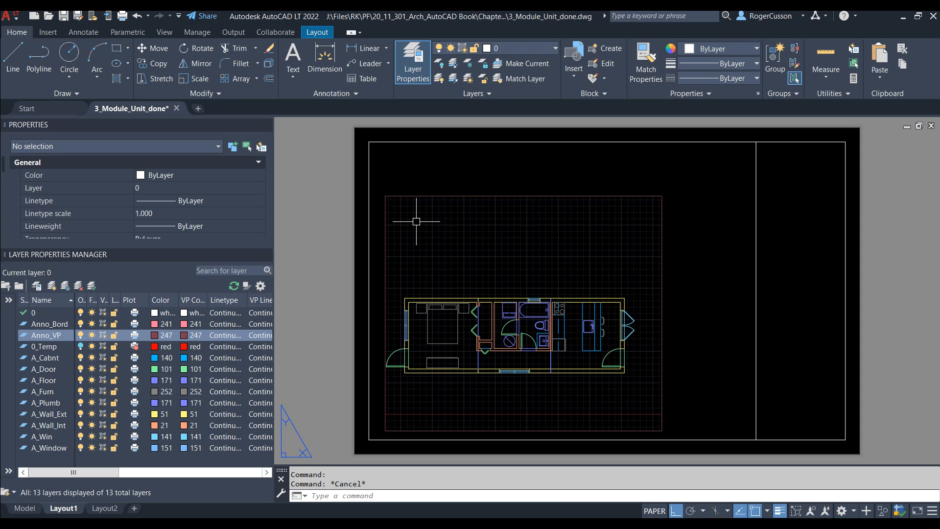
- Move the four sheet border lines and the vertical title strip line to layer Anno_Bord
{"action": "left_click", "coordinate": [850, 137]}
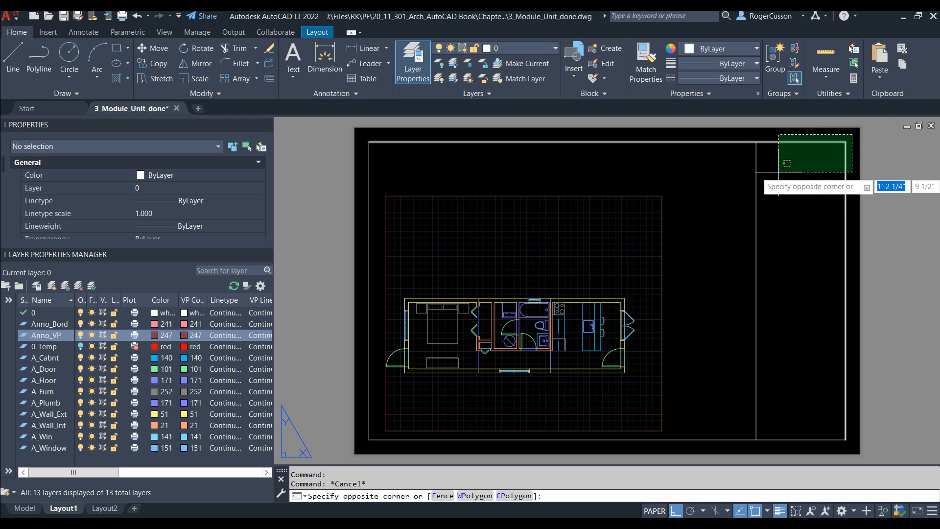
{"action": "left_click", "coordinate": [752, 180]}
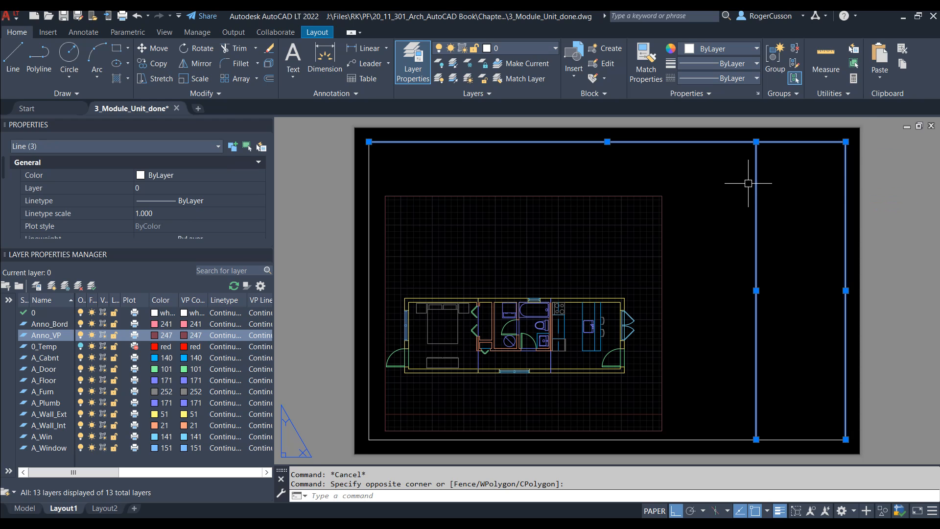
{"action": "left_click", "coordinate": [371, 439]}
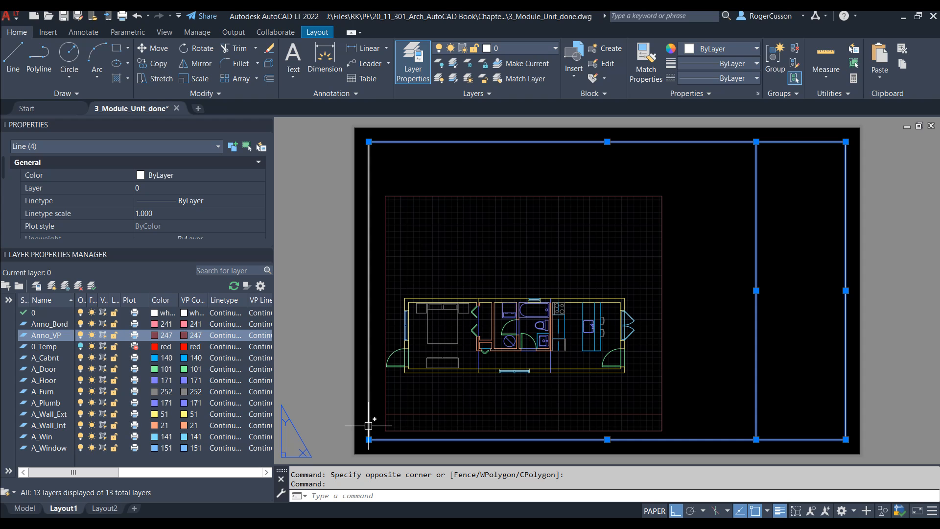
{"action": "left_click", "coordinate": [369, 426]}
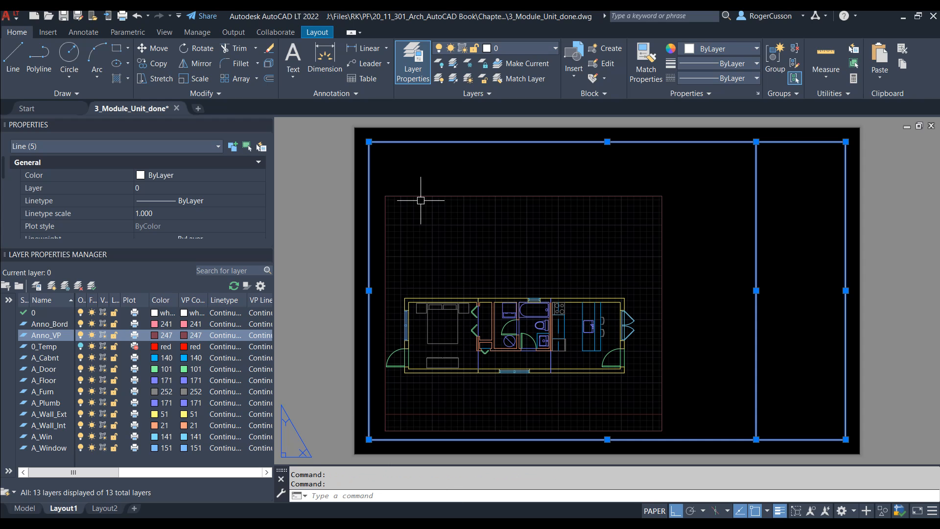
{"action": "left_click", "coordinate": [181, 186]}
{"action": "left_click", "coordinate": [184, 189]}
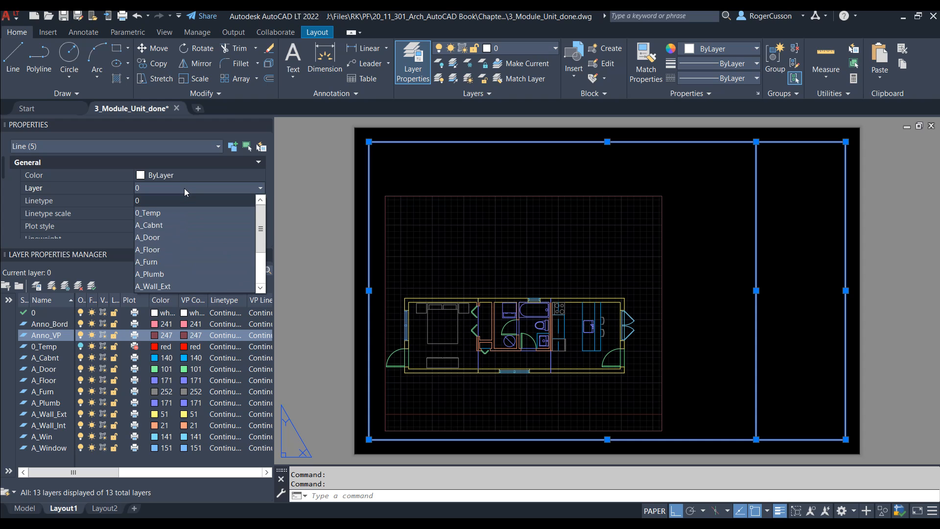
{"action": "scroll", "coordinate": [161, 271], "scroll_direction": "down", "scroll_amount": 2}
{"action": "left_click", "coordinate": [162, 273]}
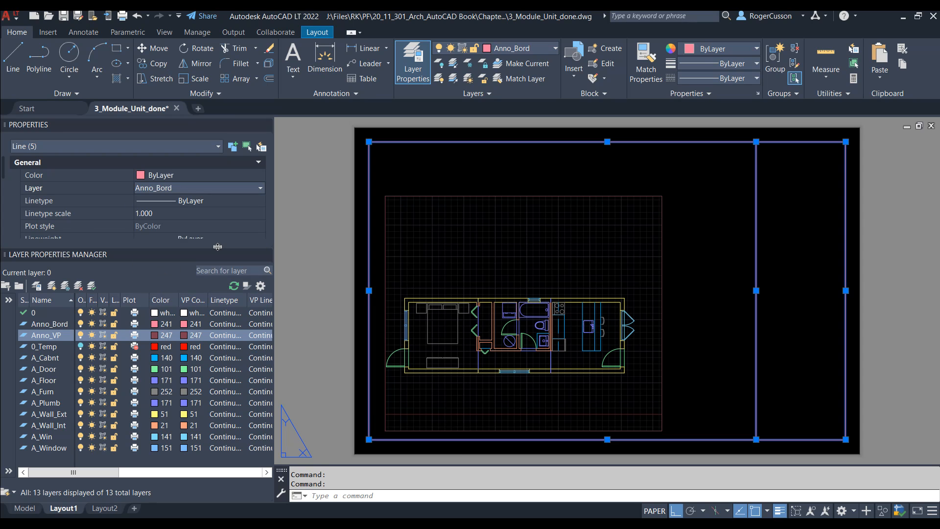
{"action": "key", "text": "Escape"}
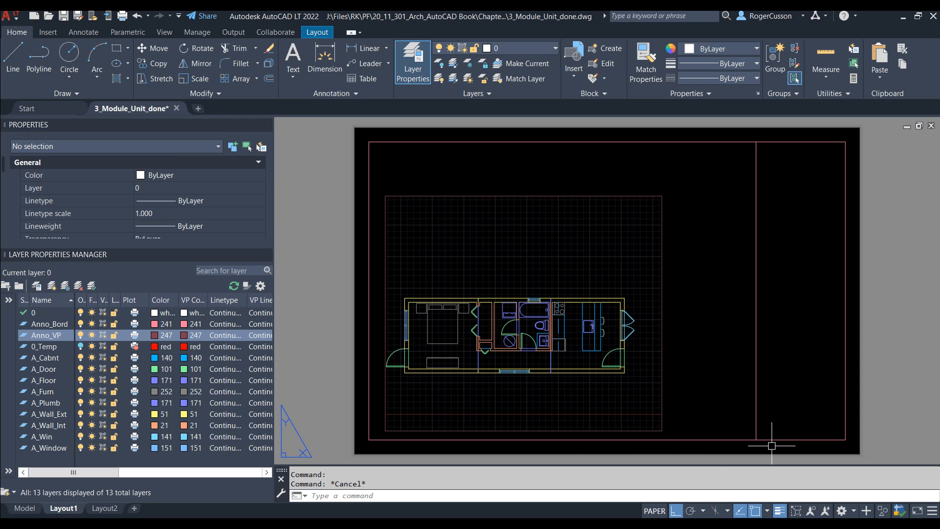
- Set the lineweight of layer Anno_Bord to 0.70 mm
{"action": "scroll", "coordinate": [783, 415], "scroll_direction": "up", "scroll_amount": 2}
{"action": "scroll", "coordinate": [783, 415], "scroll_direction": "down", "scroll_amount": 2}
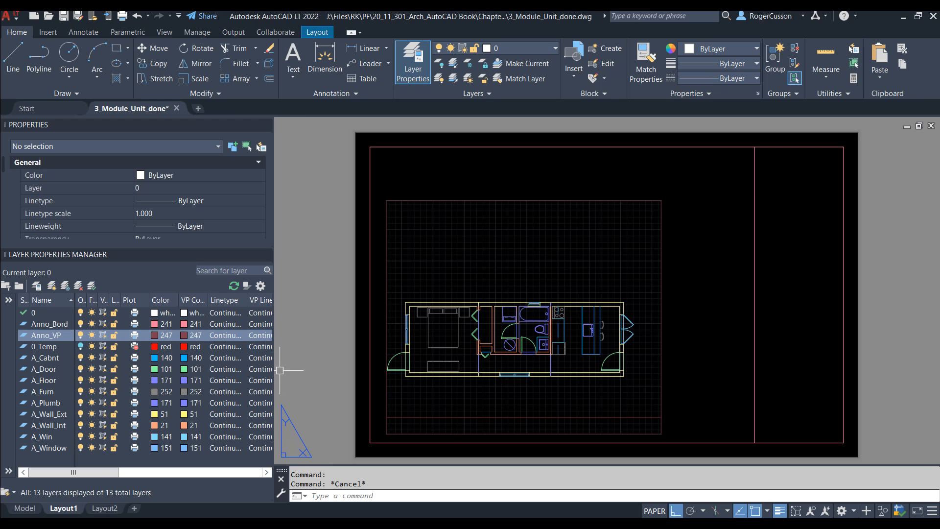
{"action": "left_click_drag", "start_coordinate": [106, 471], "coordinate": [135, 468]}
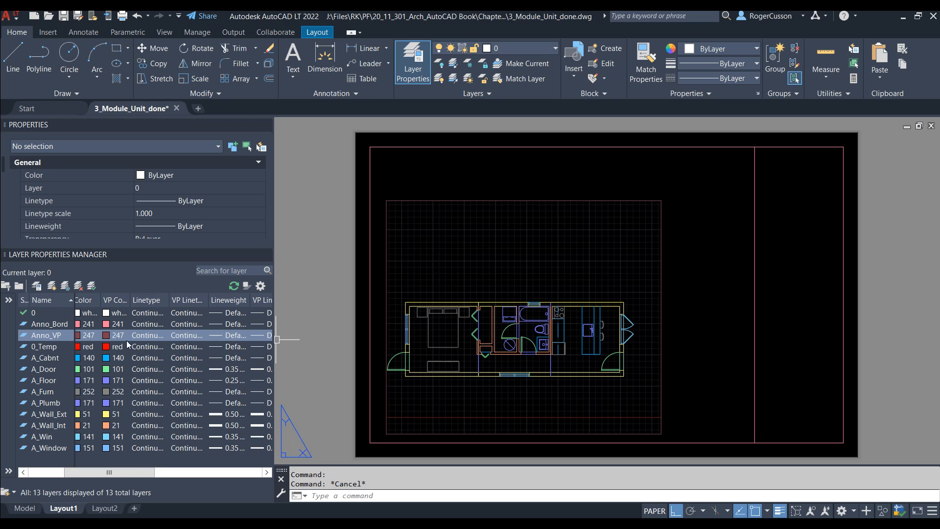
{"action": "left_click", "coordinate": [214, 324]}
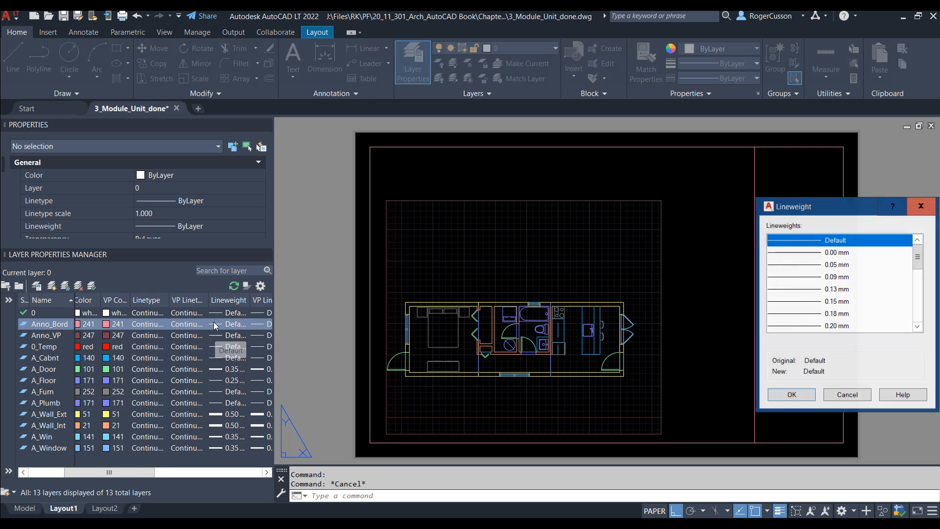
{"action": "scroll", "coordinate": [820, 313], "scroll_direction": "down", "scroll_amount": 3}
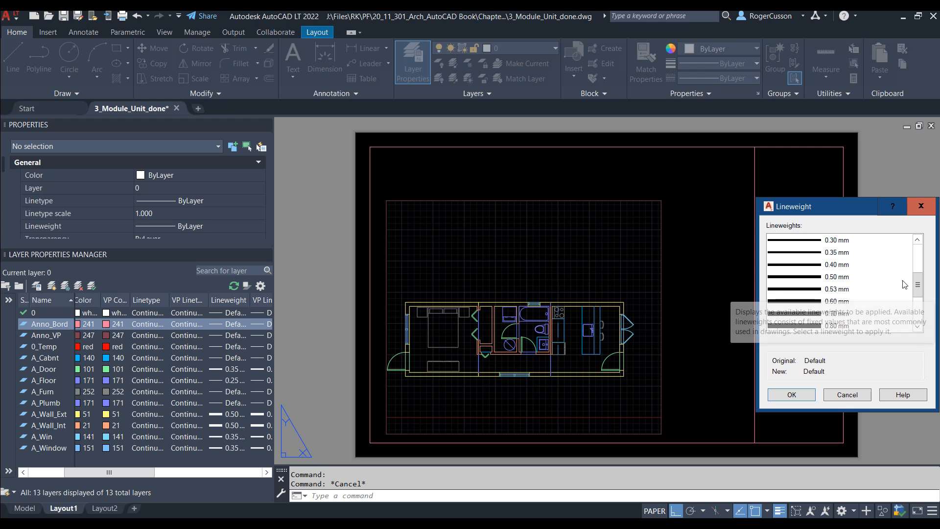
{"action": "left_click", "coordinate": [810, 317]}
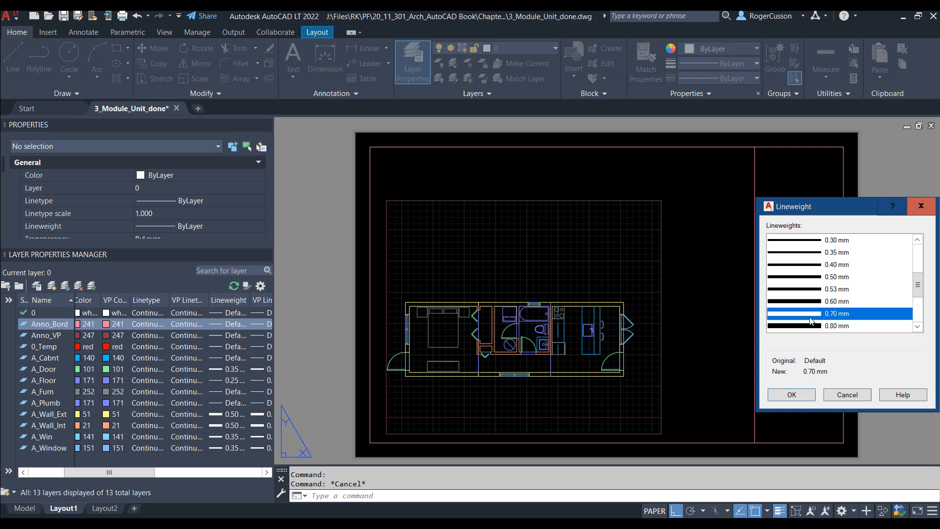
{"action": "left_click", "coordinate": [801, 394]}
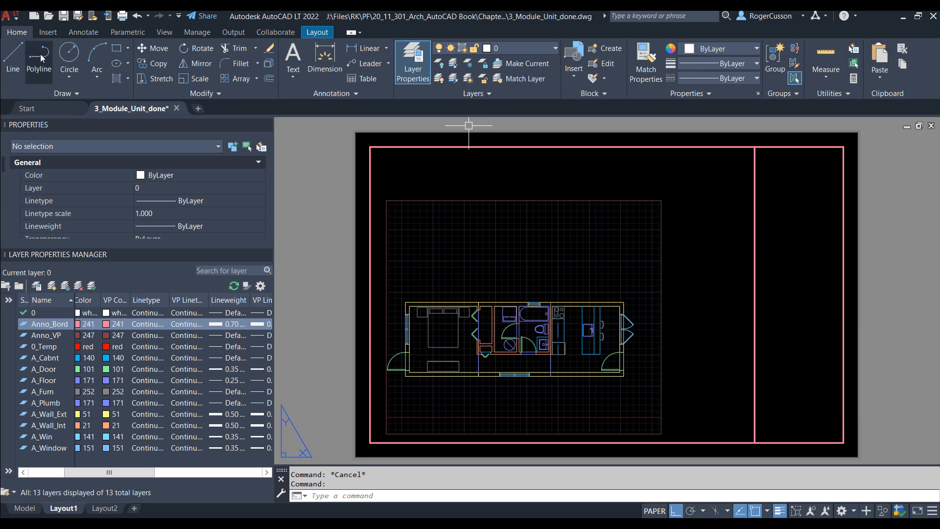
- Save the drawing as 3_Module_Unit_done.dwg in the Chapter_09 folder, replacing the existing file
{"action": "left_click", "coordinate": [77, 16]}
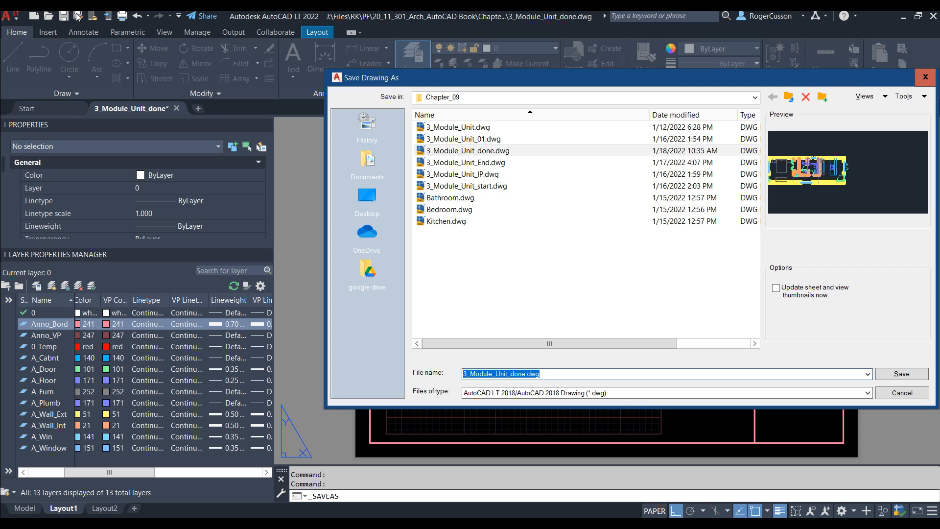
{"action": "left_click", "coordinate": [902, 374]}
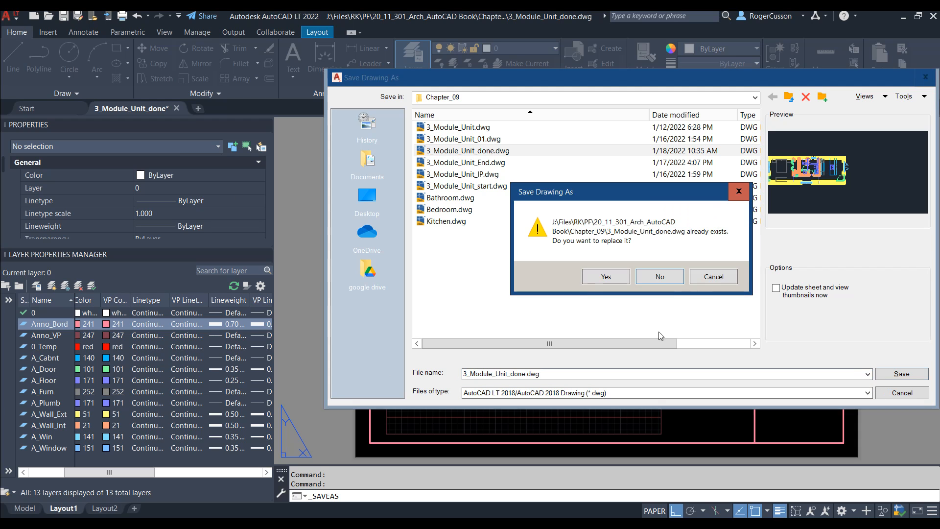
{"action": "left_click", "coordinate": [620, 276]}
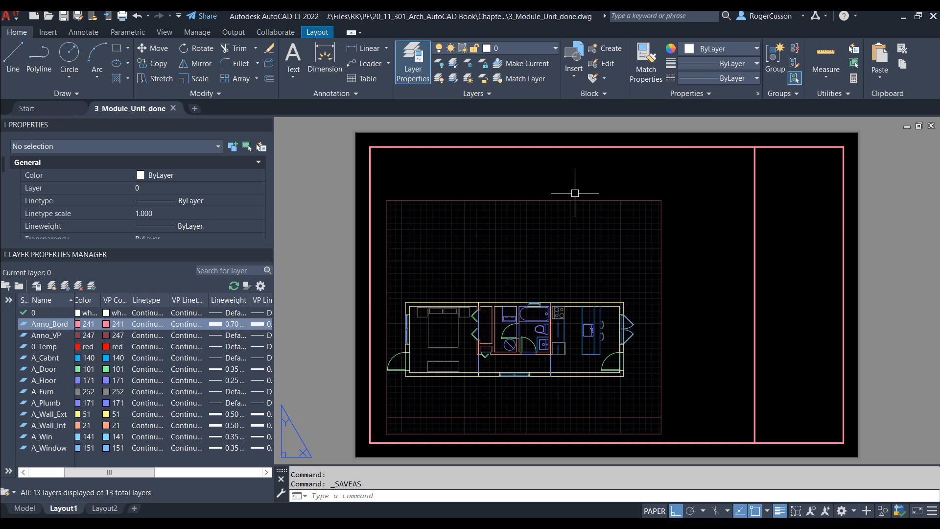
- With Ortho off, stretch the viewport's upper-left corner to just inside the upper-left corner of the sheet border
{"action": "left_click", "coordinate": [571, 199]}
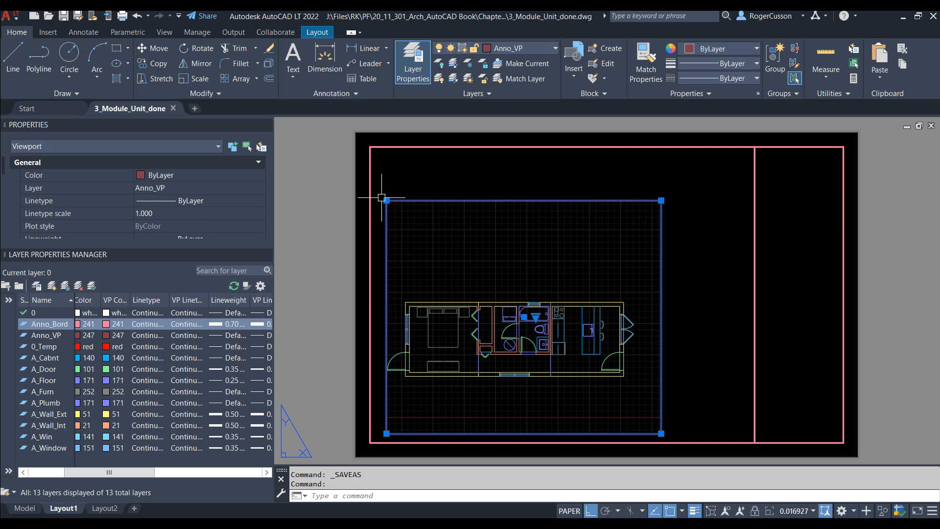
{"action": "scroll", "coordinate": [382, 198], "scroll_direction": "up", "scroll_amount": 2}
{"action": "left_click", "coordinate": [387, 203]}
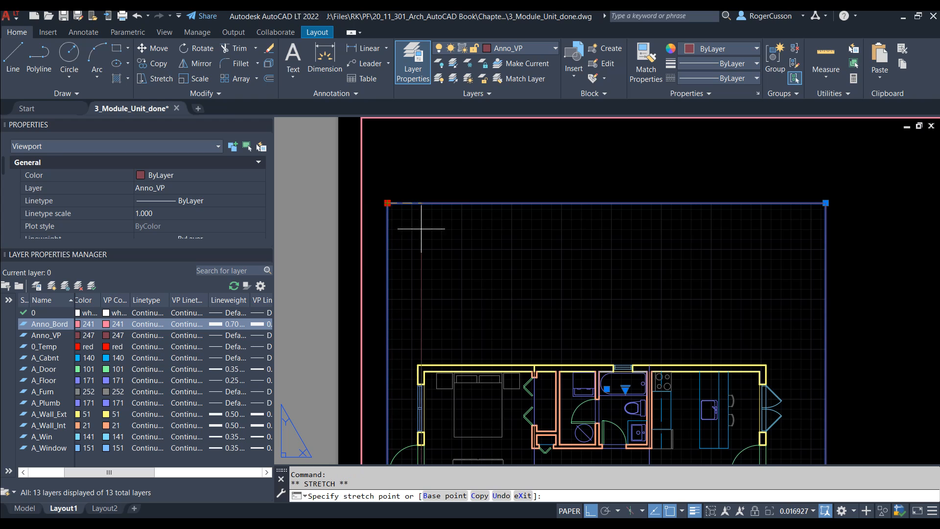
{"action": "left_click", "coordinate": [590, 512]}
{"action": "scroll", "coordinate": [370, 121], "scroll_direction": "up", "scroll_amount": 2}
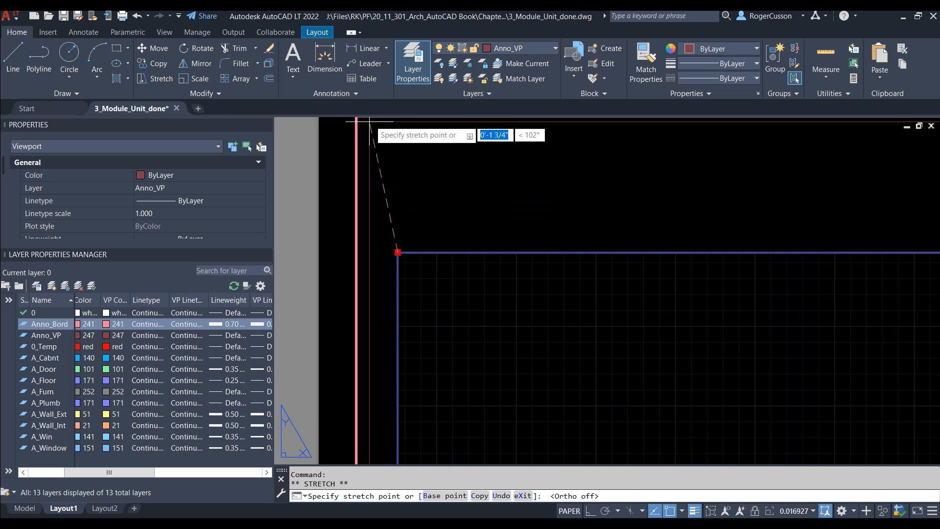
{"action": "scroll", "coordinate": [369, 121], "scroll_direction": "up", "scroll_amount": 3}
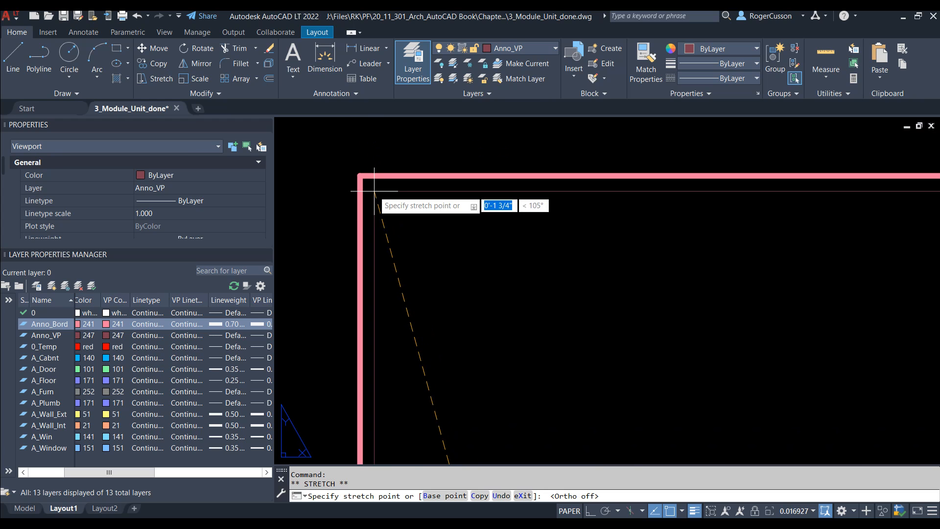
{"action": "left_click", "coordinate": [363, 179]}
{"action": "scroll", "coordinate": [391, 220], "scroll_direction": "down", "scroll_amount": 3}
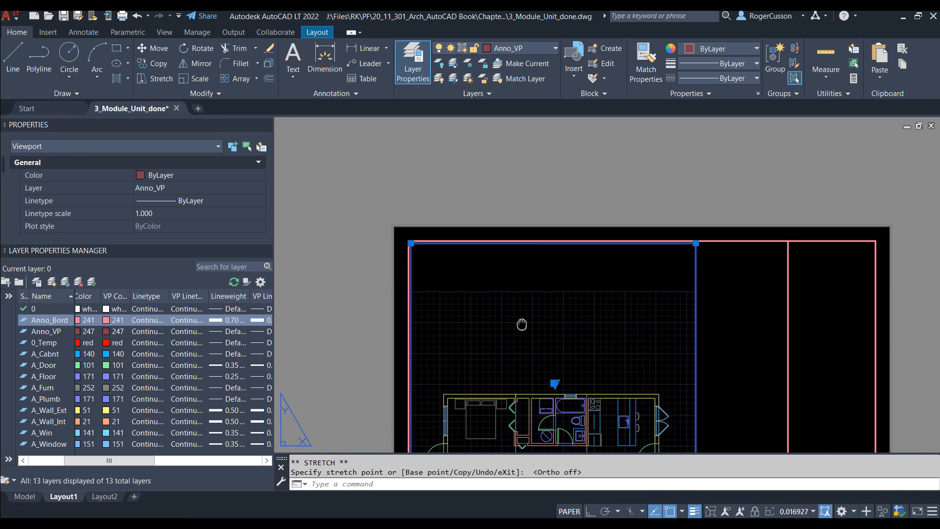
- Stretch the viewport's lower-right corner to just inside the corner between the title strip line and the bottom border line
{"action": "middle_click_drag", "start_coordinate": [522, 324], "coordinate": [446, 163]}
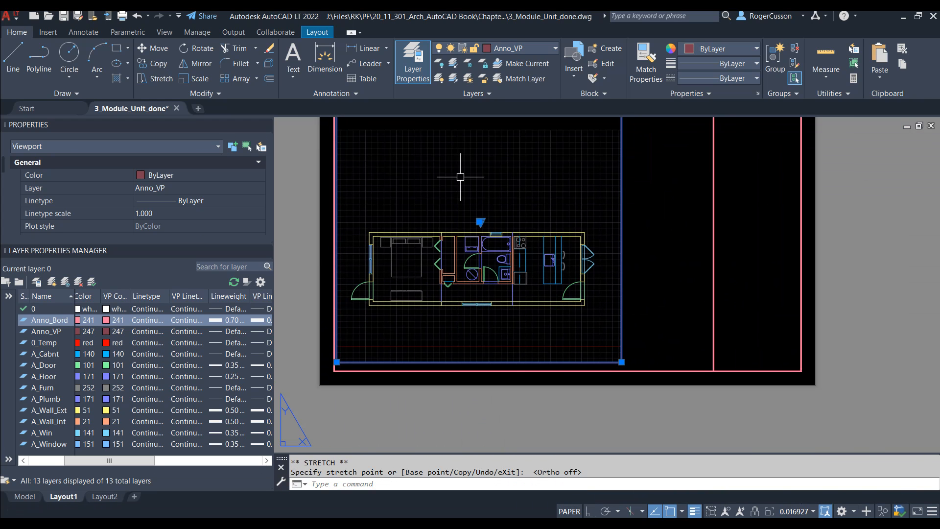
{"action": "left_click", "coordinate": [621, 362]}
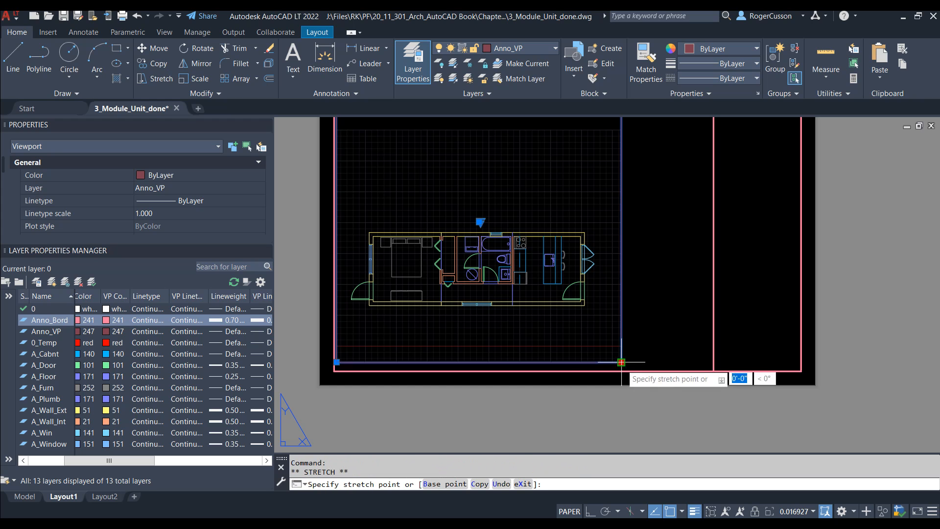
{"action": "scroll", "coordinate": [783, 364], "scroll_direction": "up", "scroll_amount": 3}
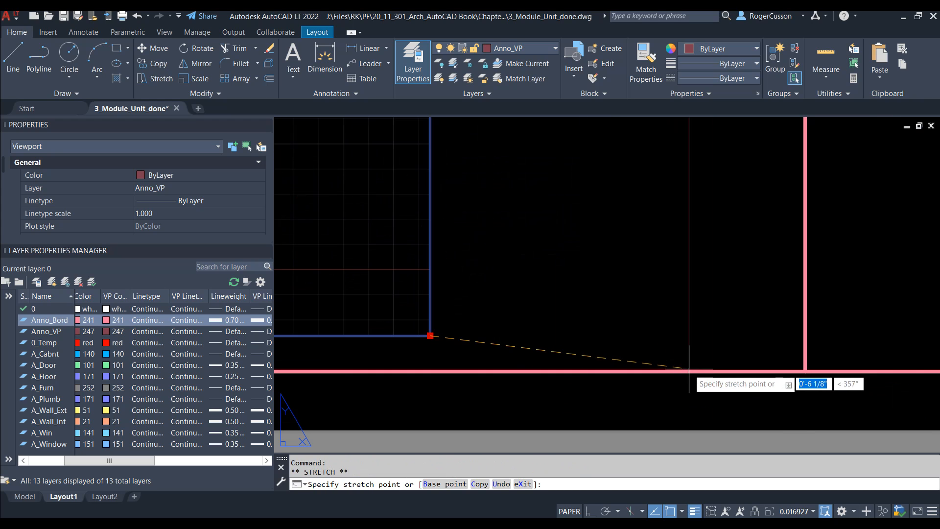
{"action": "left_click", "coordinate": [795, 362]}
{"action": "scroll", "coordinate": [705, 326], "scroll_direction": "down", "scroll_amount": 4}
{"action": "middle_click_drag", "start_coordinate": [667, 237], "coordinate": [684, 293]}
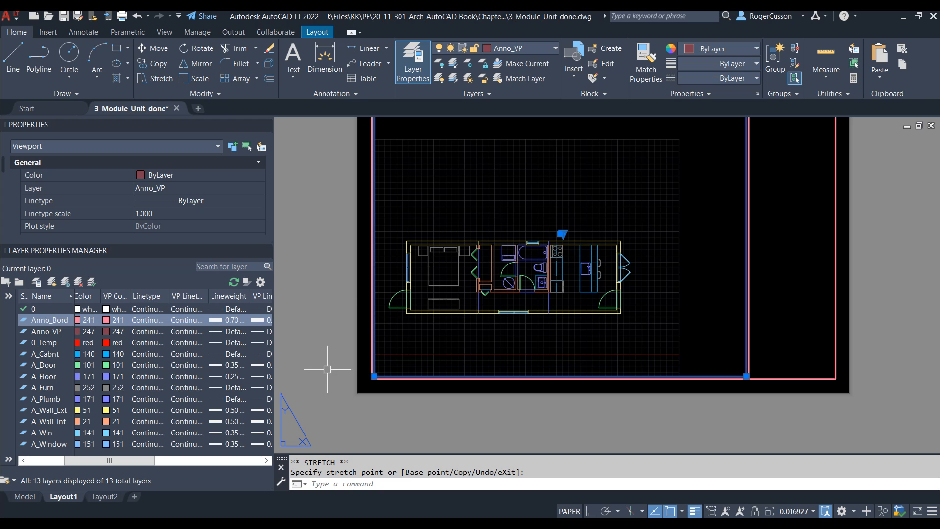
- Turn off plotting for layer Anno_Bord, deselect the viewport and check its edges against the sheet border
{"action": "scroll", "coordinate": [113, 321], "scroll_direction": "left", "scroll_amount": 2}
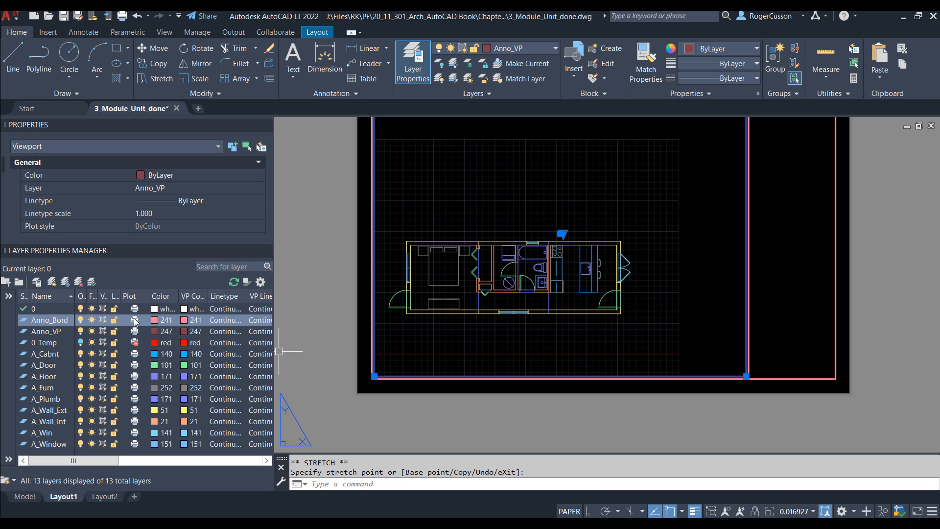
{"action": "left_click", "coordinate": [135, 321]}
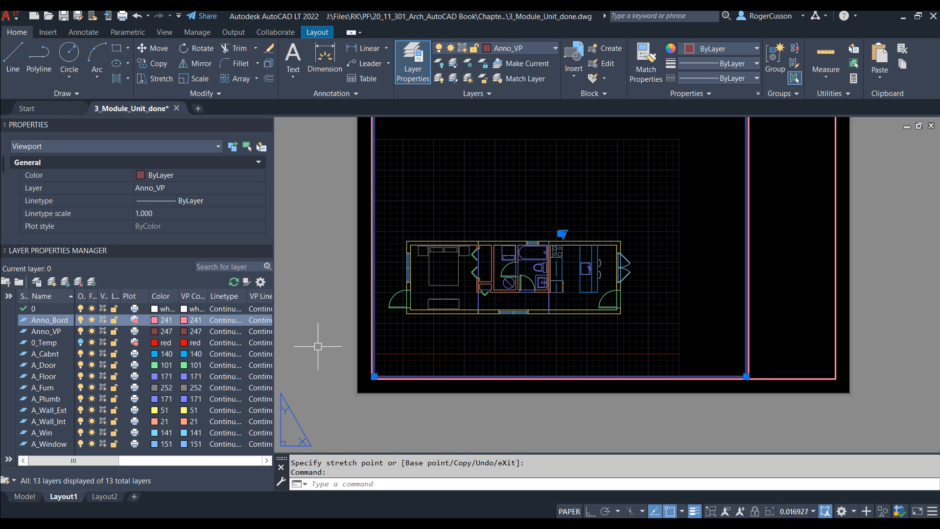
{"action": "key", "text": "Escape"}
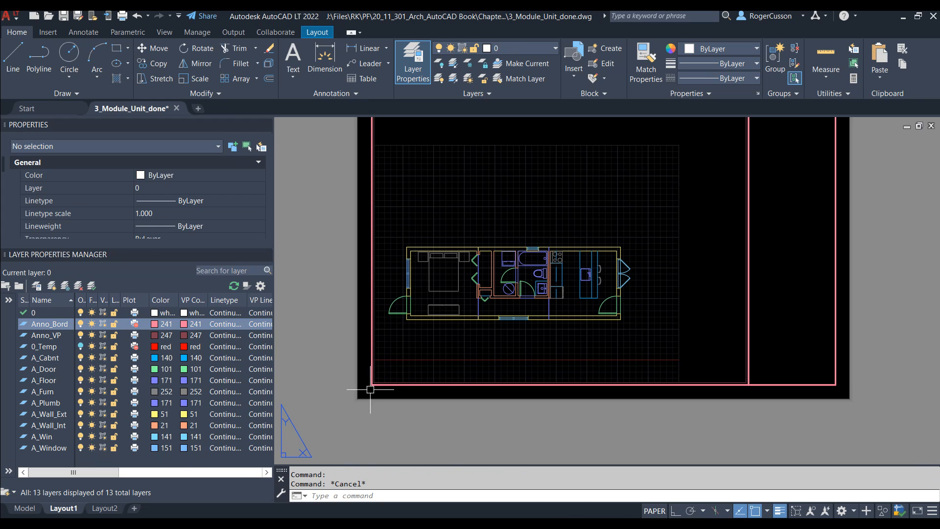
{"action": "scroll", "coordinate": [370, 382], "scroll_direction": "up", "scroll_amount": 6}
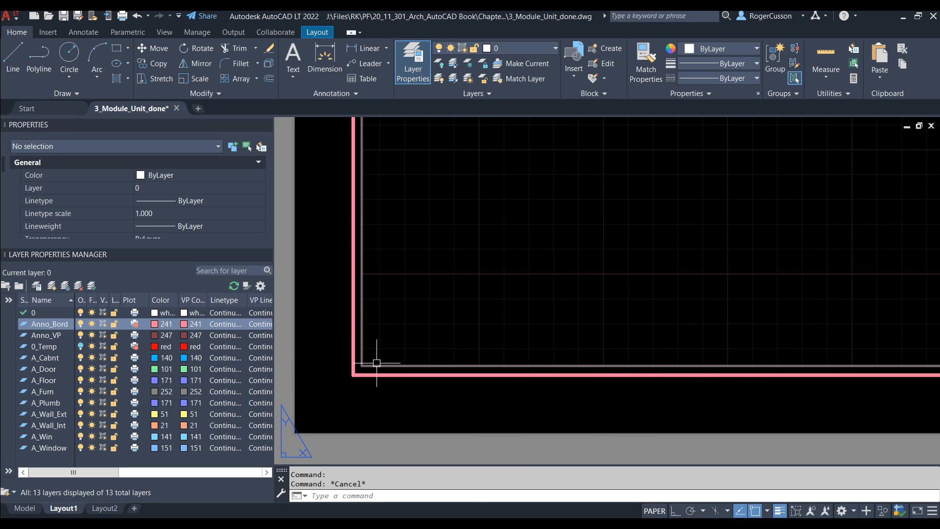
{"action": "scroll", "coordinate": [376, 363], "scroll_direction": "down", "scroll_amount": 6}
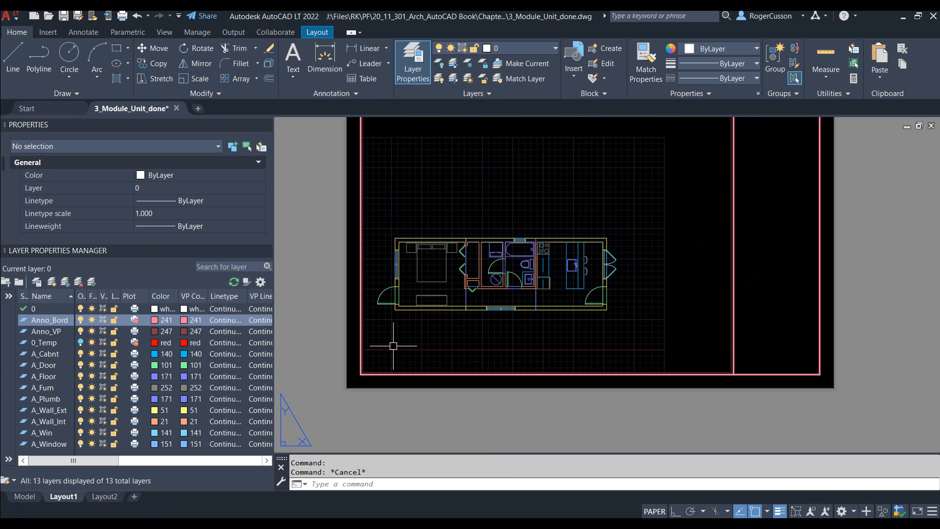
{"action": "middle_click_drag", "start_coordinate": [591, 184], "coordinate": [529, 252]}
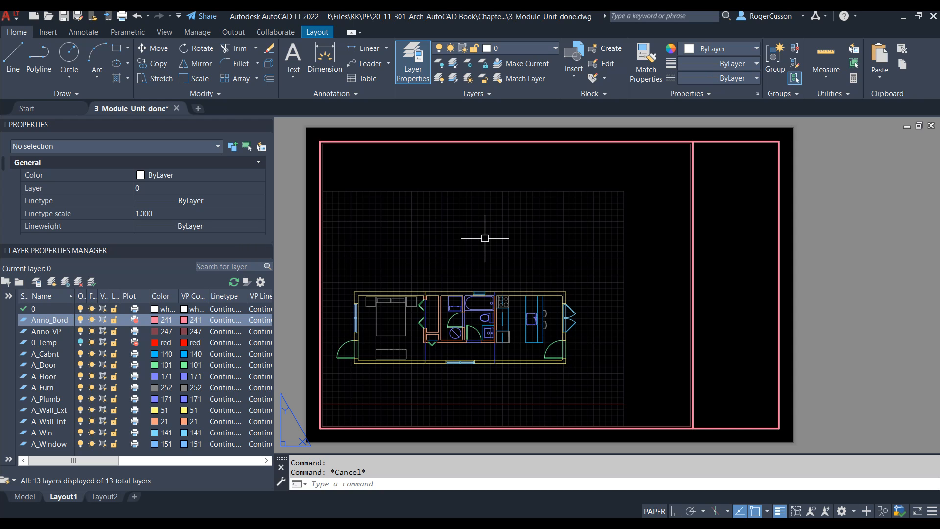
- Activate the floor plan viewport on Layout1 and center the plan within it
{"action": "double_click", "coordinate": [484, 238]}
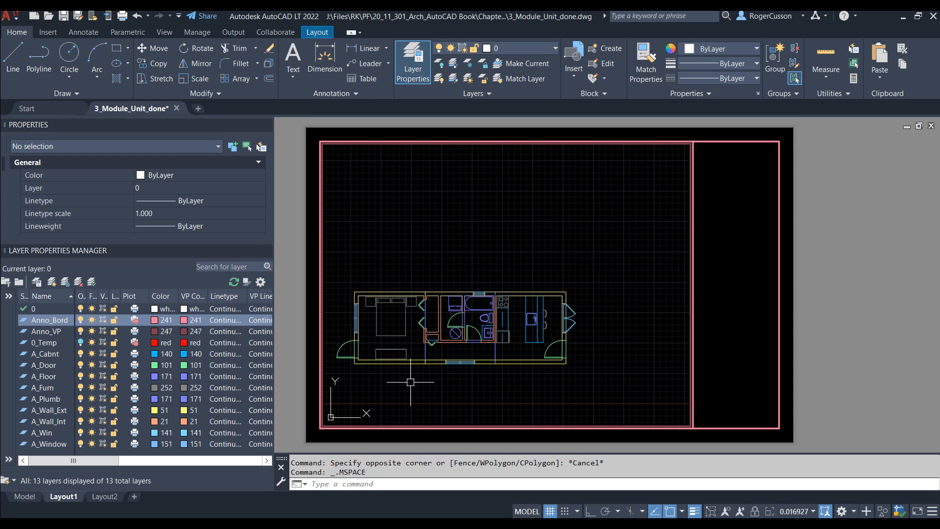
{"action": "middle_click_drag", "start_coordinate": [410, 383], "coordinate": [433, 362]}
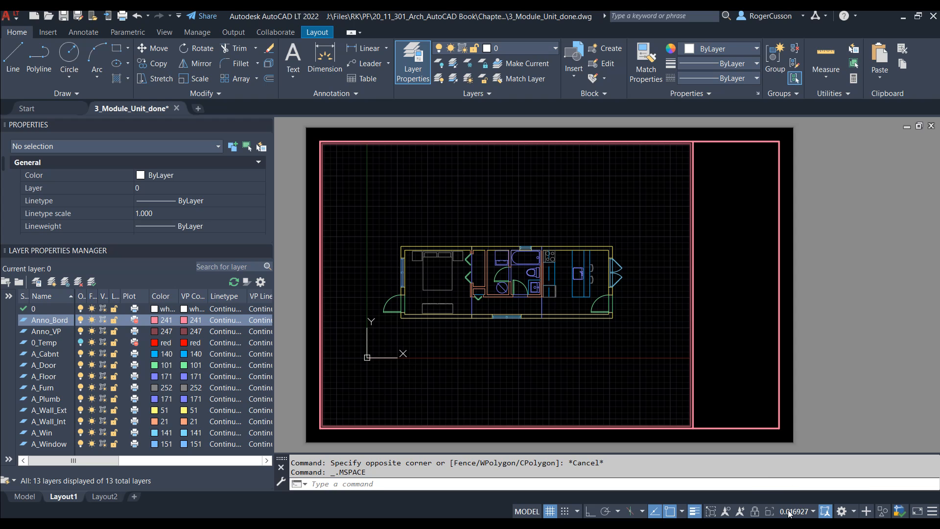
- Reset the drawing's scale list to the default Metric and Imperial scales through the custom viewport scale settings
{"action": "left_click", "coordinate": [813, 511]}
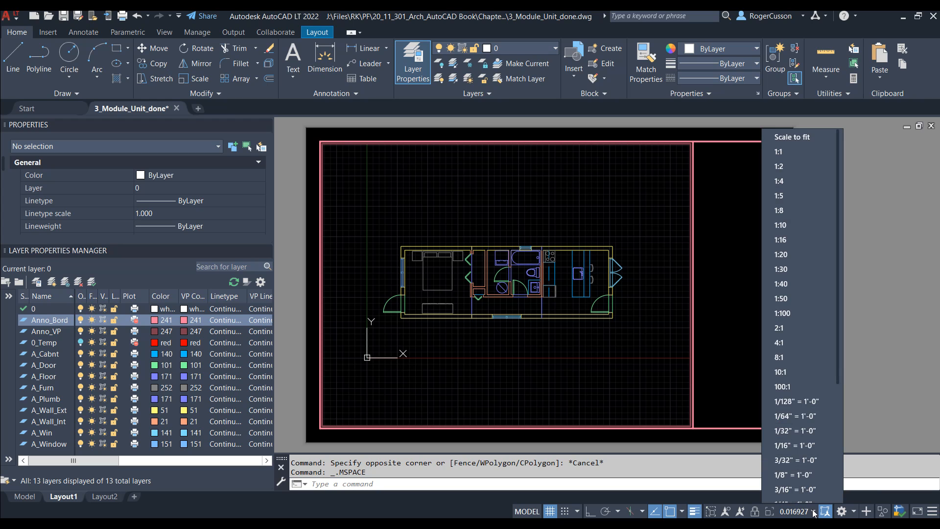
{"action": "scroll", "coordinate": [803, 160], "scroll_direction": "down", "scroll_amount": 3}
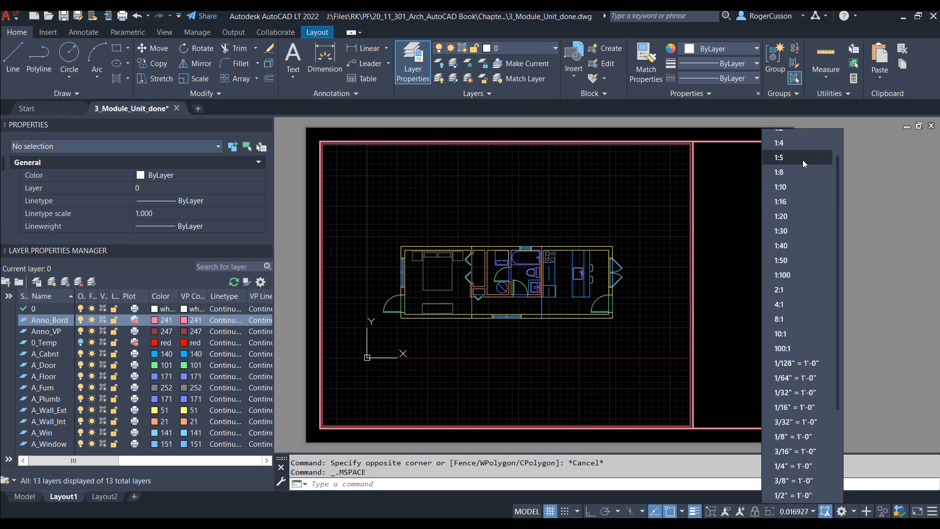
{"action": "scroll", "coordinate": [801, 177], "scroll_direction": "up", "scroll_amount": 4}
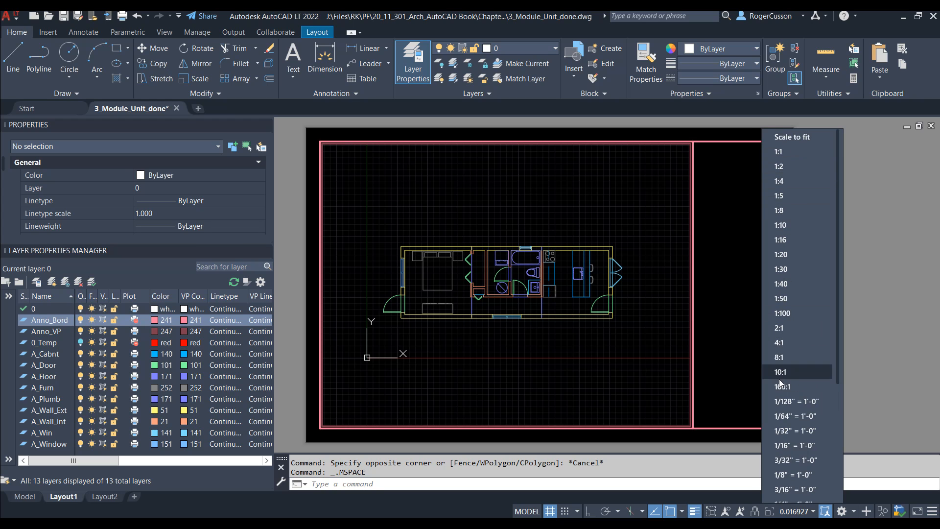
{"action": "scroll", "coordinate": [776, 401], "scroll_direction": "down", "scroll_amount": 1}
{"action": "scroll", "coordinate": [788, 401], "scroll_direction": "down", "scroll_amount": 3}
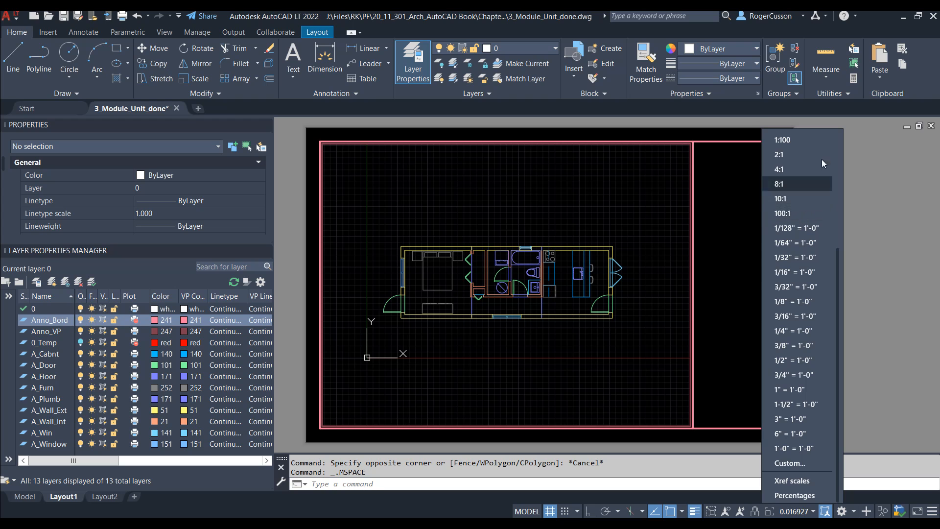
{"action": "left_click", "coordinate": [789, 463]}
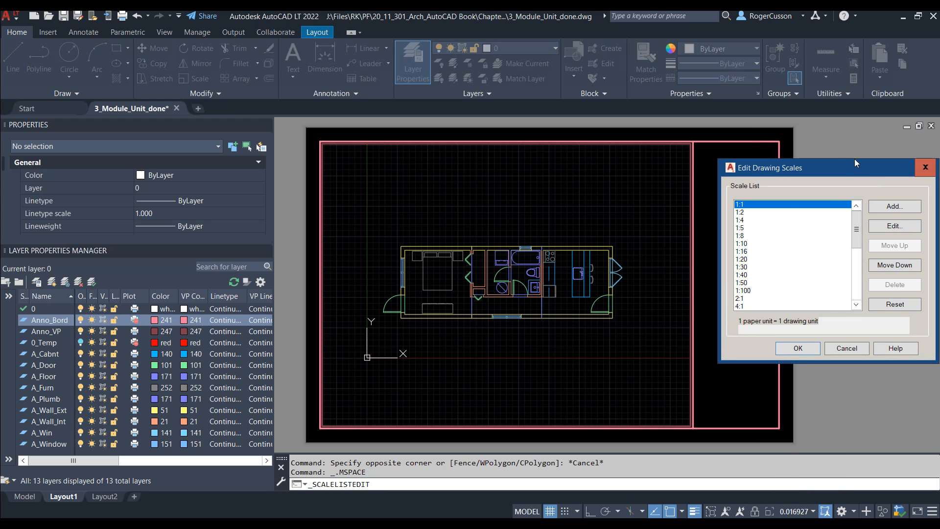
{"action": "left_click", "coordinate": [891, 304]}
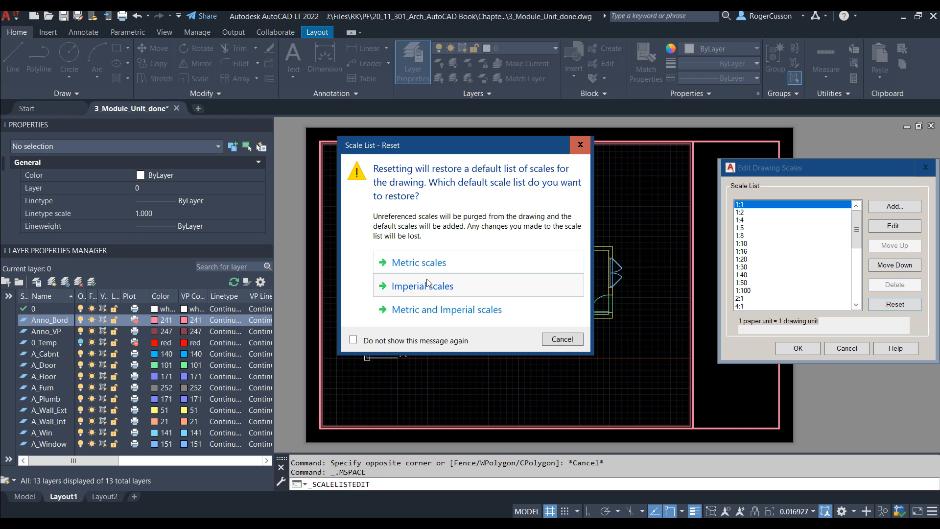
{"action": "left_click", "coordinate": [421, 310]}
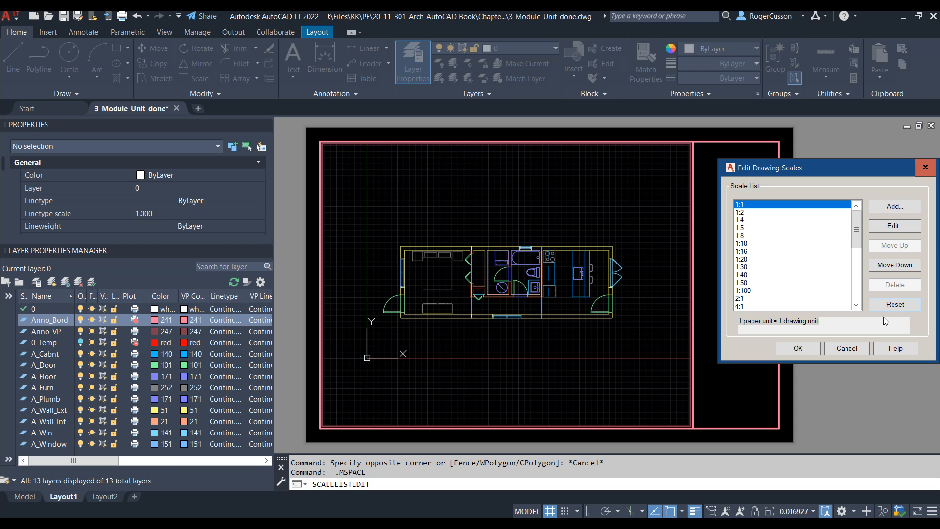
{"action": "left_click", "coordinate": [813, 351]}
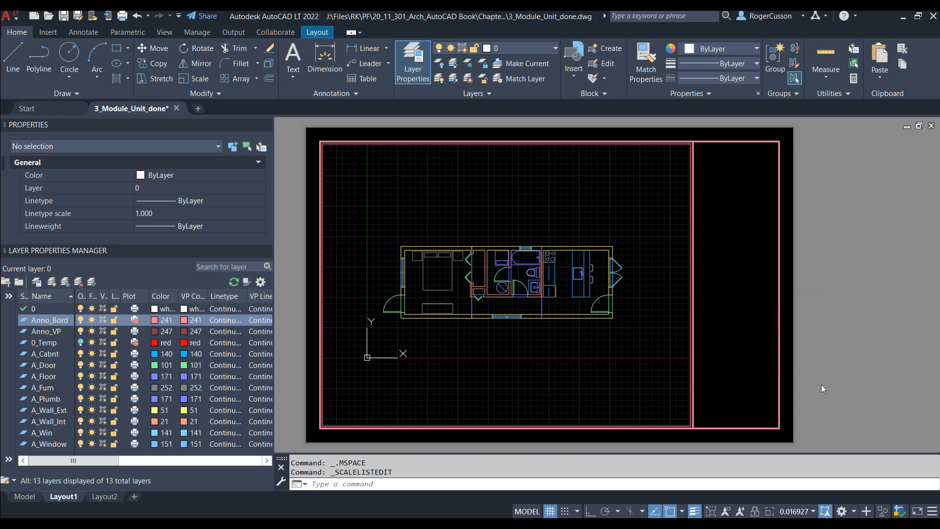
- Try a scale of 1/8" = 1'-0" for the floor plan viewport
{"action": "left_click", "coordinate": [813, 511]}
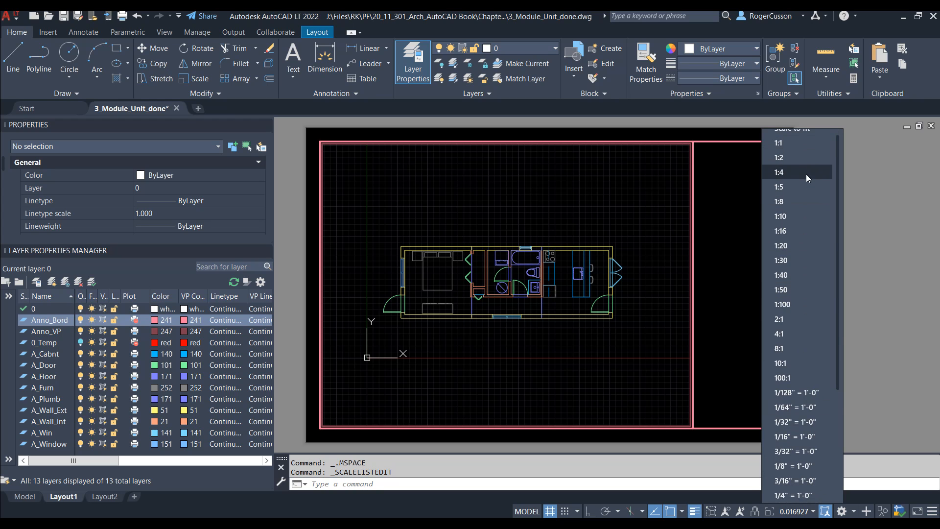
{"action": "scroll", "coordinate": [793, 213], "scroll_direction": "down", "scroll_amount": 2}
{"action": "scroll", "coordinate": [793, 213], "scroll_direction": "down", "scroll_amount": 3}
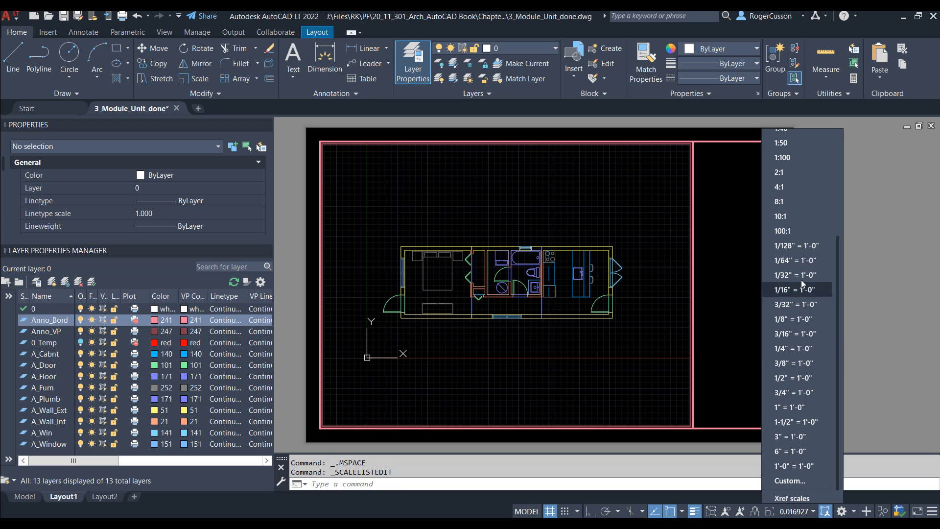
{"action": "left_click", "coordinate": [794, 319]}
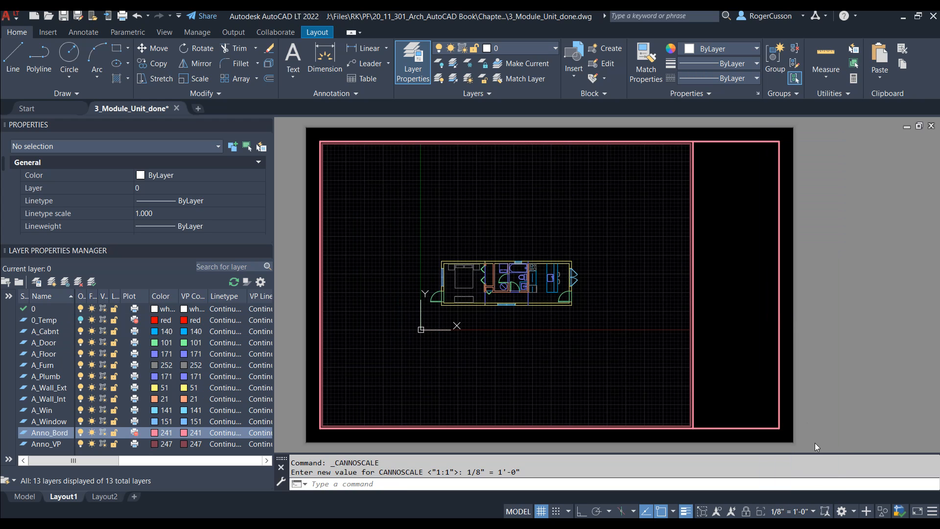
- Try a scale of 1" = 1'-0" for the floor plan viewport
{"action": "left_click", "coordinate": [813, 511]}
{"action": "scroll", "coordinate": [814, 435], "scroll_direction": "down", "scroll_amount": 1}
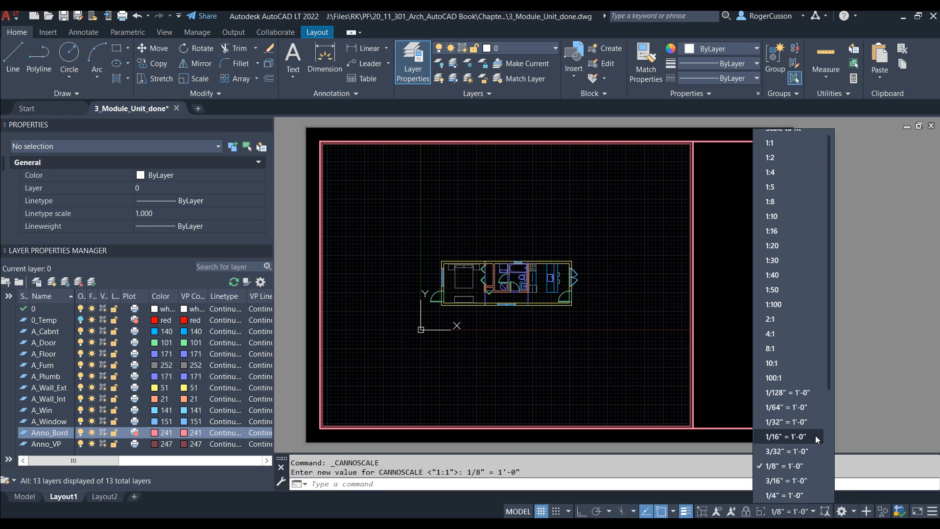
{"action": "scroll", "coordinate": [811, 437], "scroll_direction": "down", "scroll_amount": 1}
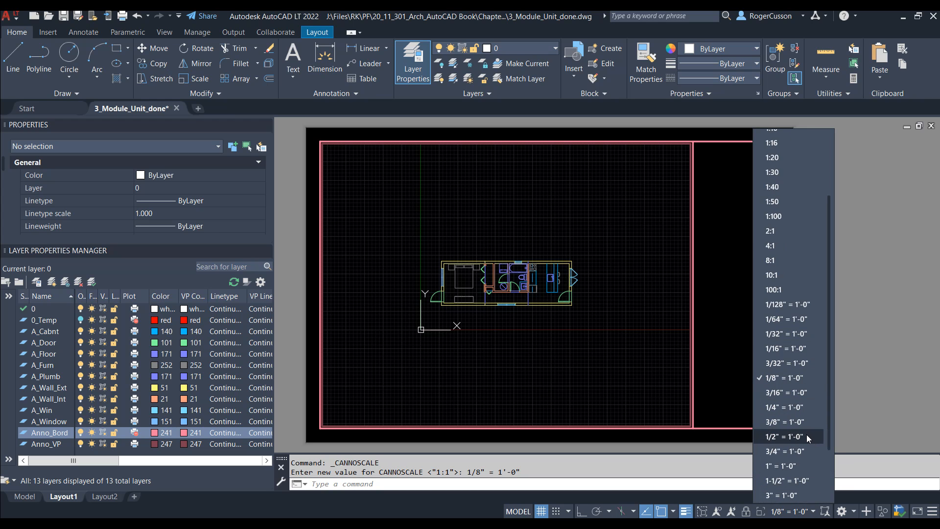
{"action": "scroll", "coordinate": [806, 434], "scroll_direction": "down", "scroll_amount": 1}
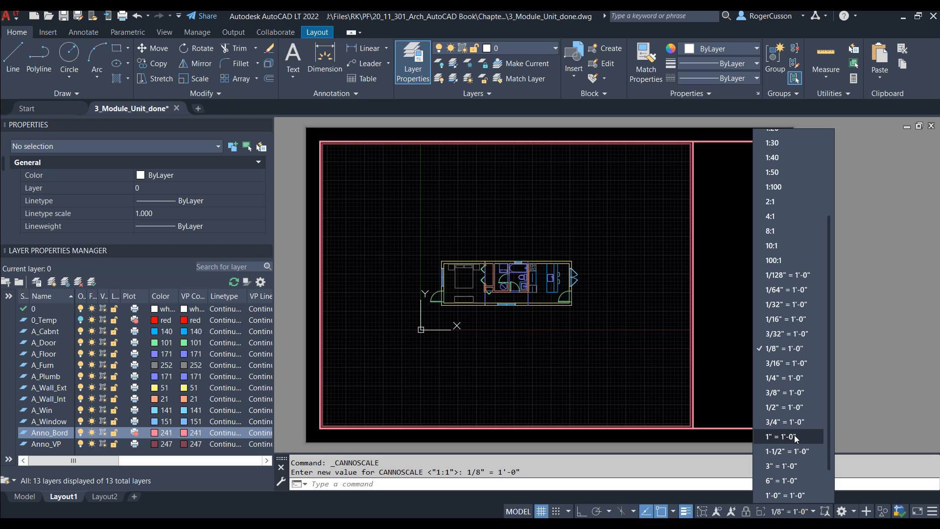
{"action": "left_click", "coordinate": [794, 435]}
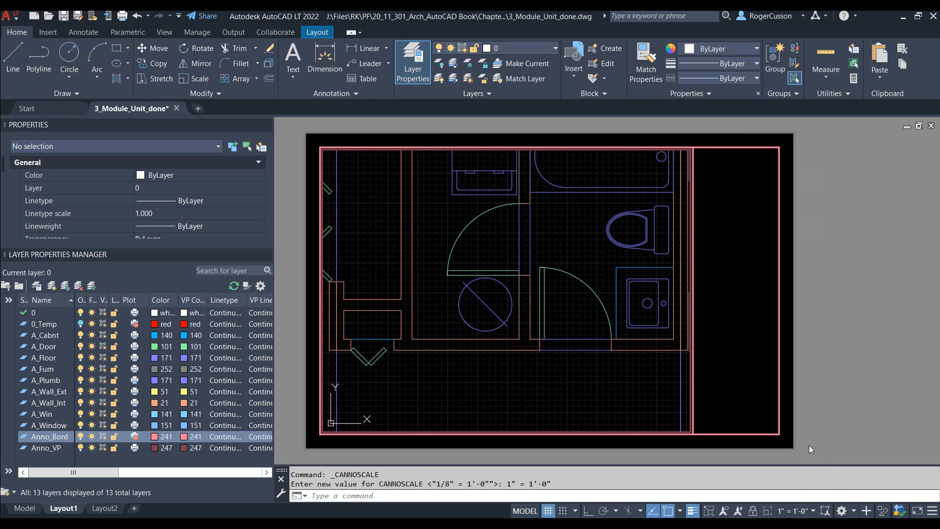
- Set the floor plan viewport's scale to 1/4" = 1'-0" and lock the viewport
{"action": "left_click", "coordinate": [793, 510]}
{"action": "scroll", "coordinate": [806, 439], "scroll_direction": "down", "scroll_amount": 1}
{"action": "scroll", "coordinate": [798, 372], "scroll_direction": "down", "scroll_amount": 2}
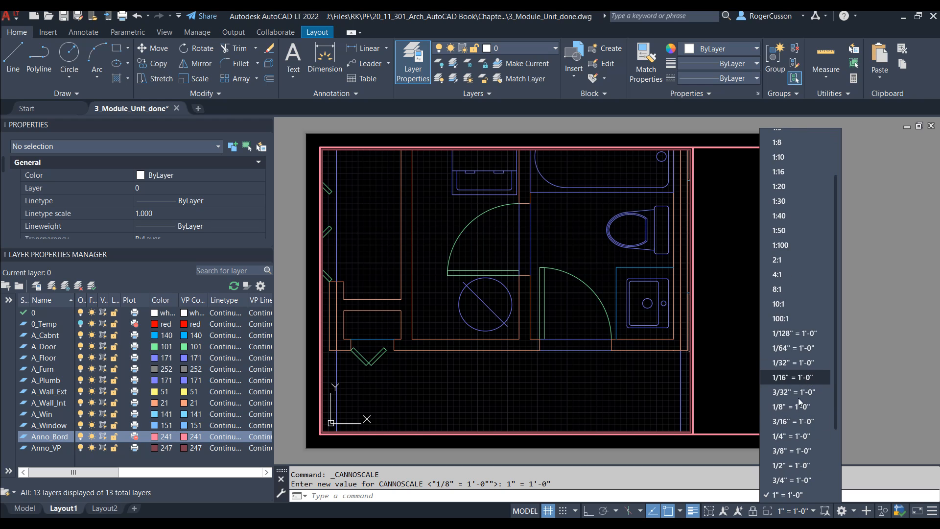
{"action": "left_click", "coordinate": [790, 435]}
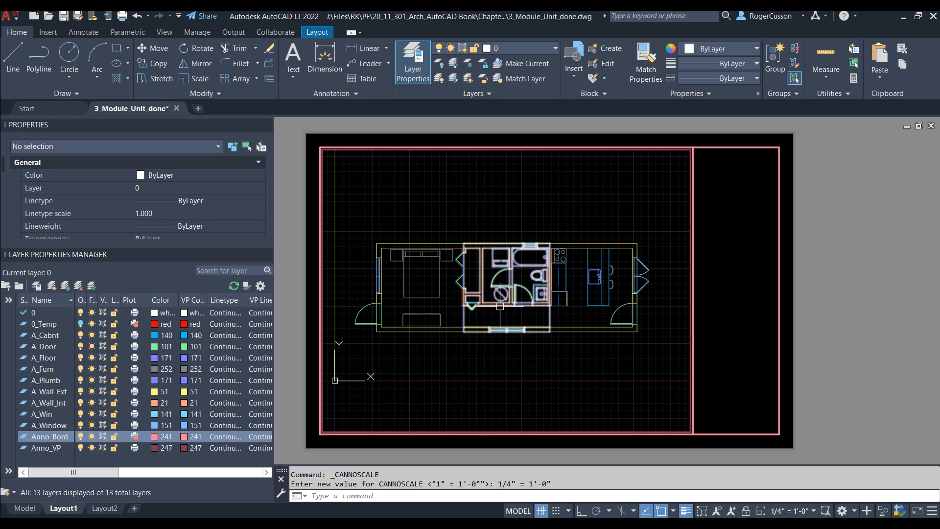
{"action": "left_click", "coordinate": [746, 512]}
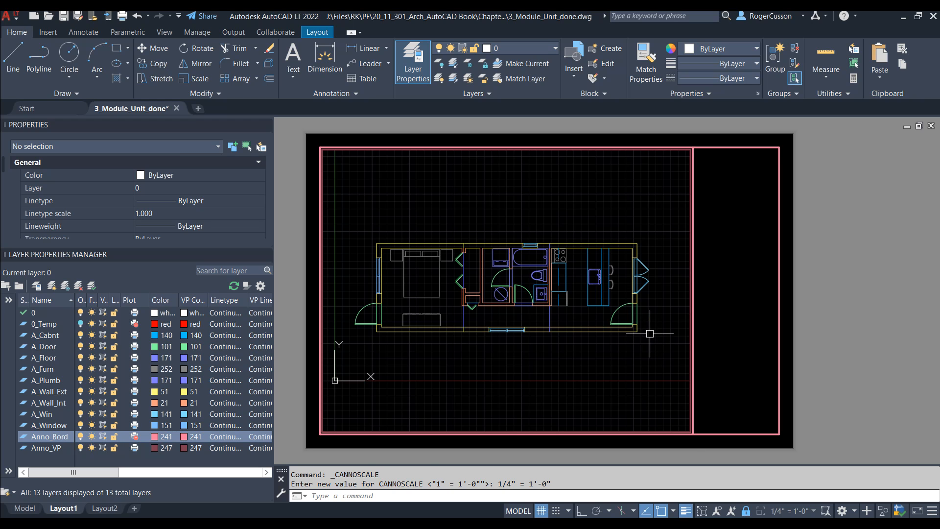
- Zoom and pan inside the locked viewport to check that the plan and sheet move together
{"action": "scroll", "coordinate": [650, 333], "scroll_direction": "down", "scroll_amount": 3}
{"action": "scroll", "coordinate": [650, 333], "scroll_direction": "up", "scroll_amount": 5}
{"action": "scroll", "coordinate": [652, 335], "scroll_direction": "down", "scroll_amount": 5}
{"action": "middle_click_drag", "start_coordinate": [651, 336], "coordinate": [639, 371]}
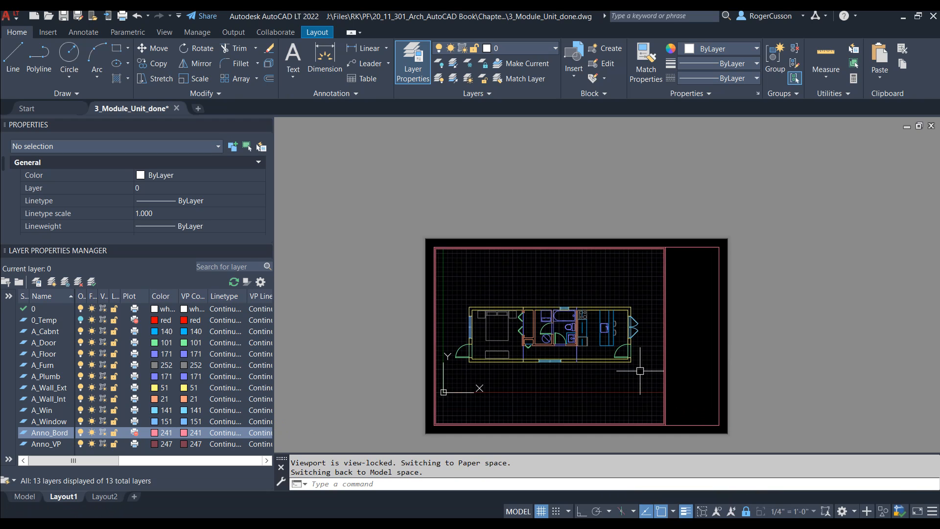
{"action": "scroll", "coordinate": [640, 370], "scroll_direction": "up", "scroll_amount": 5}
{"action": "scroll", "coordinate": [639, 371], "scroll_direction": "down", "scroll_amount": 5}
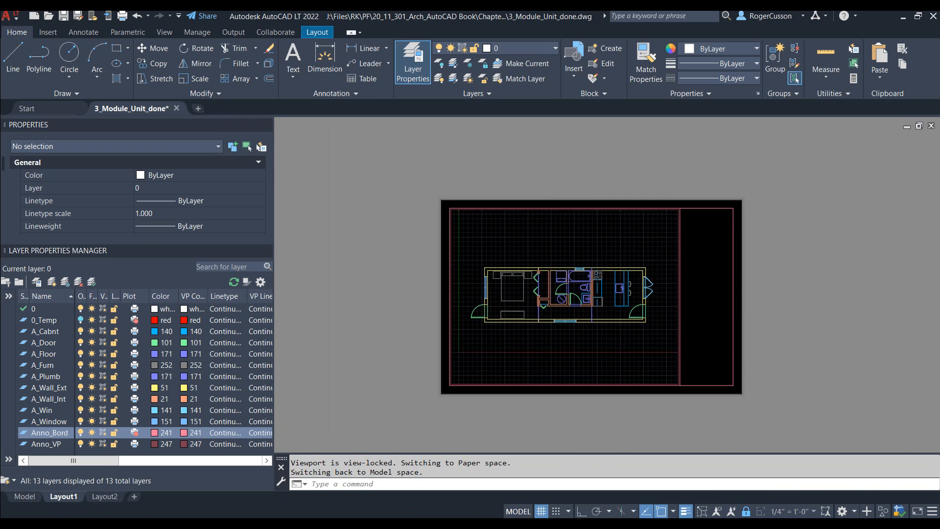
{"action": "scroll", "coordinate": [628, 326], "scroll_direction": "up", "scroll_amount": 3}
{"action": "scroll", "coordinate": [628, 326], "scroll_direction": "down", "scroll_amount": 1}
{"action": "middle_click_drag", "start_coordinate": [629, 325], "coordinate": [625, 322]}
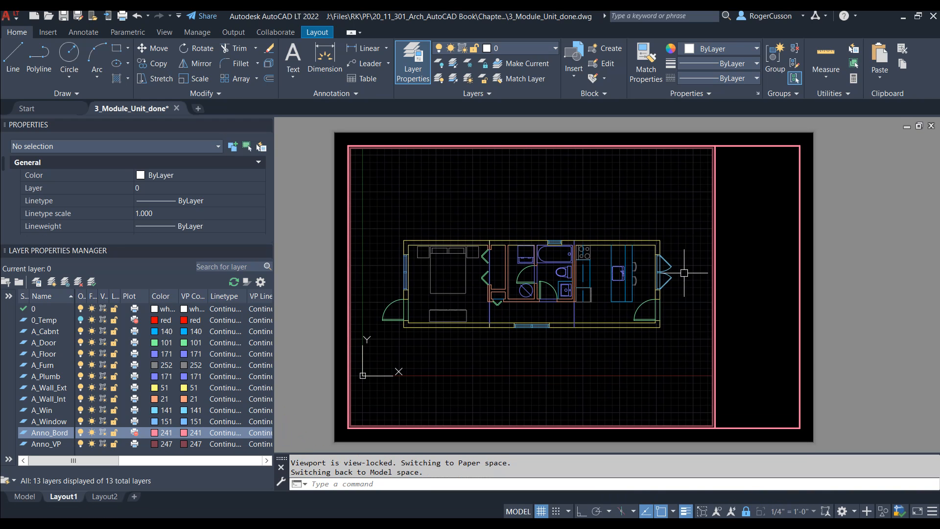